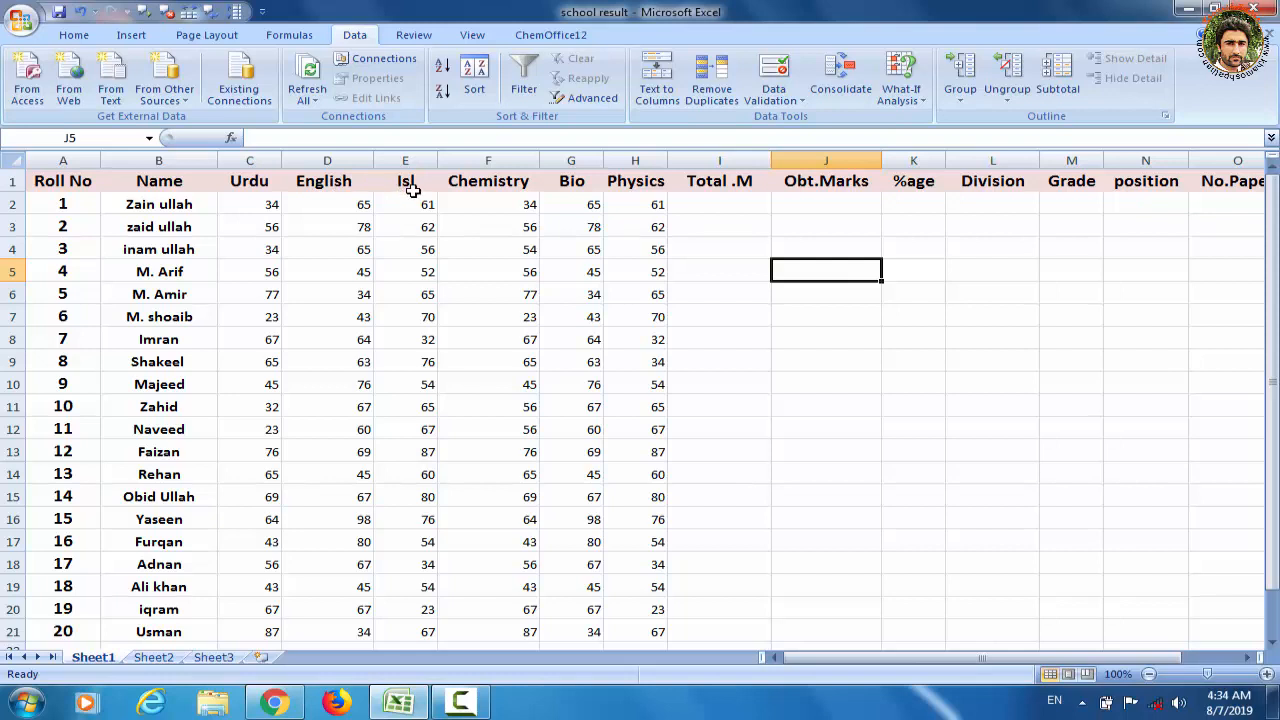
# Set the Urdu mark in cell C3 to 105
pyautogui.click(272, 228)
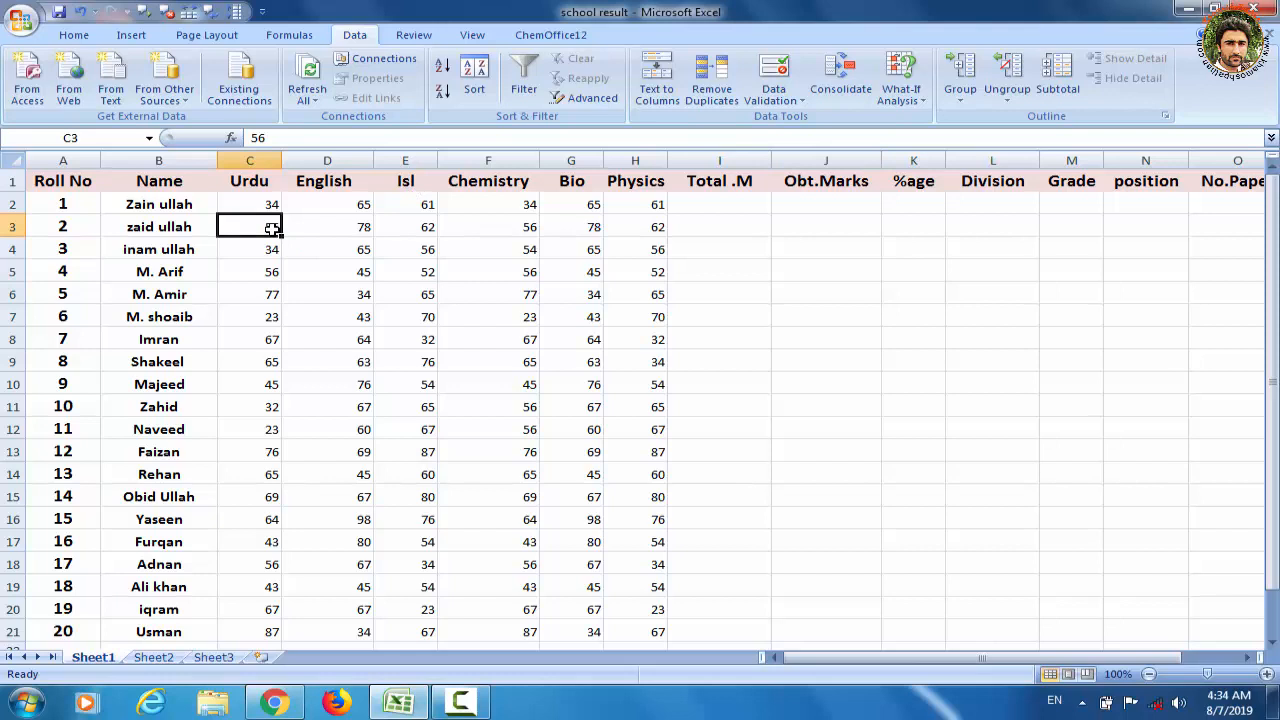
pyautogui.write('1')
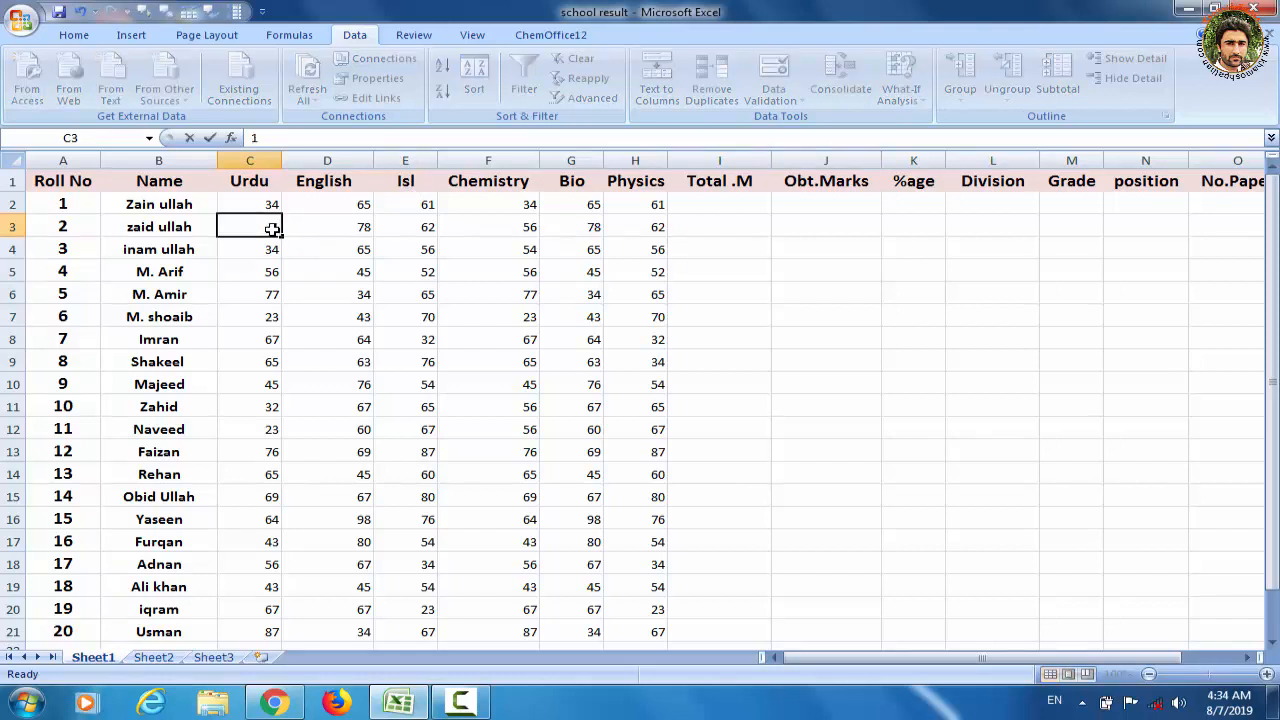
pyautogui.write('05')
# Set the Chemistry mark in cell F7 to 110, dismissing the Windows prompt by keeping the current color scheme without further messages
pyautogui.click(531, 320)
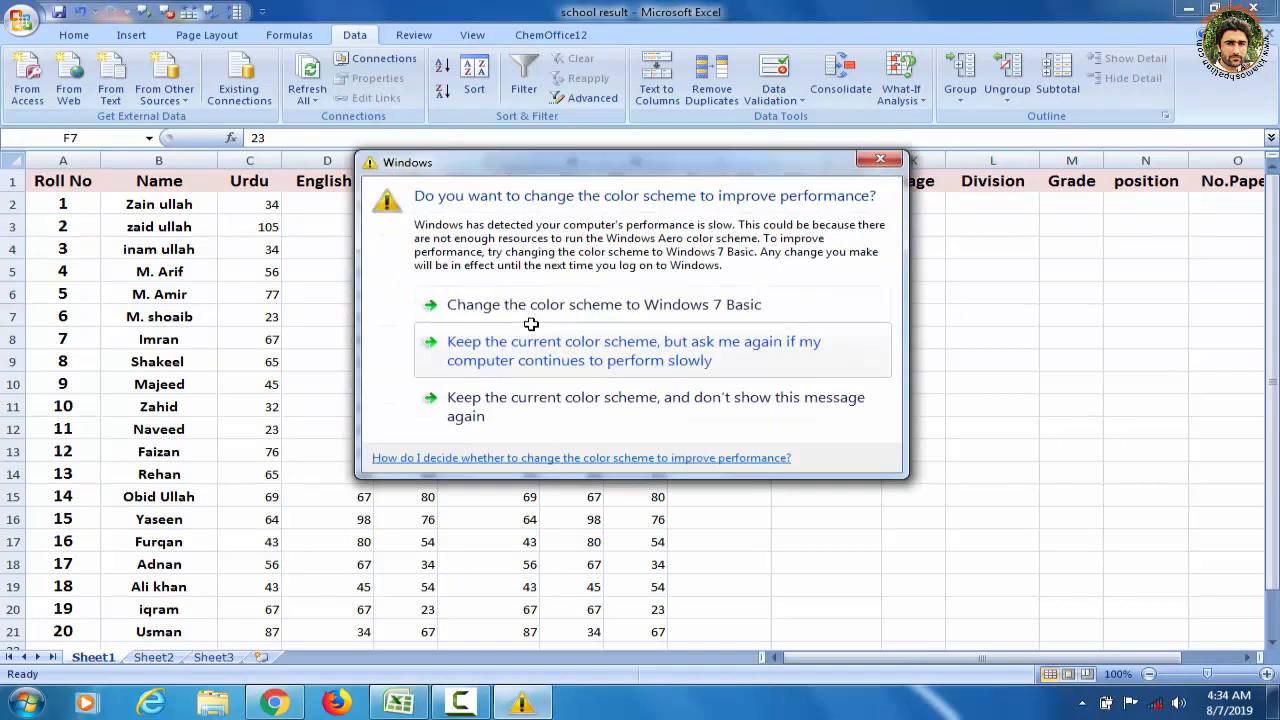
pyautogui.click(574, 401)
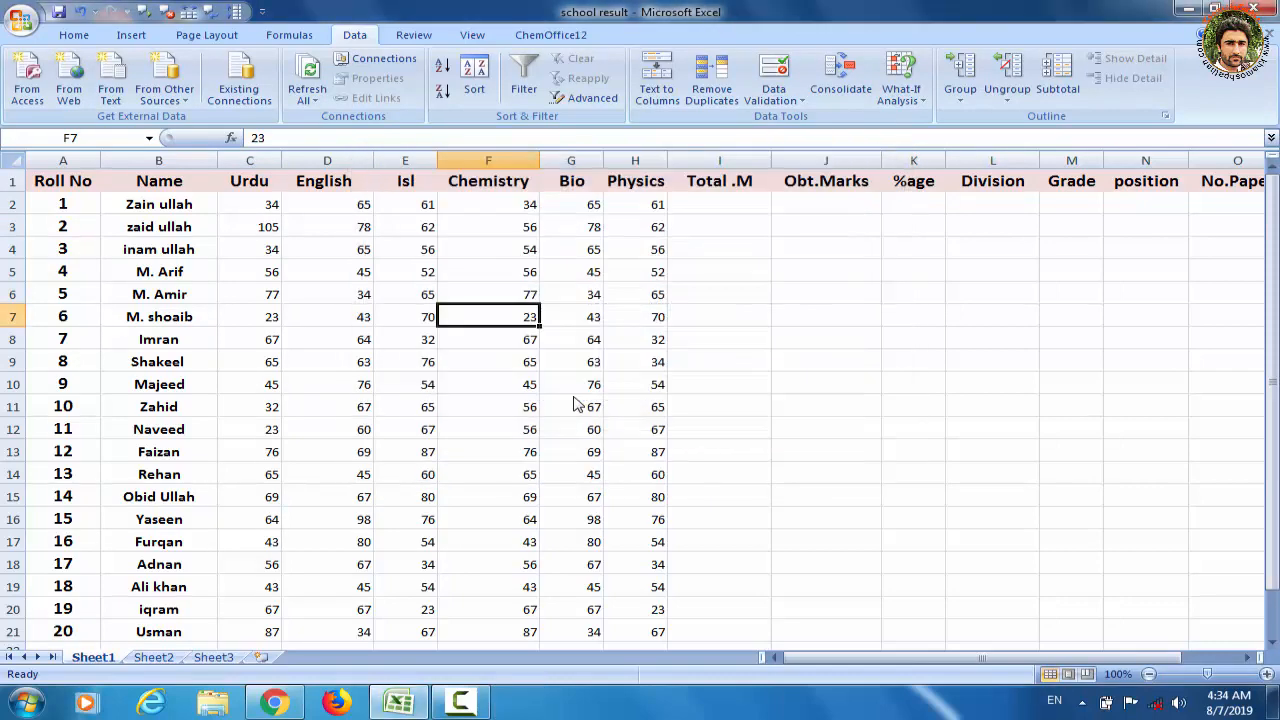
pyautogui.write('1')
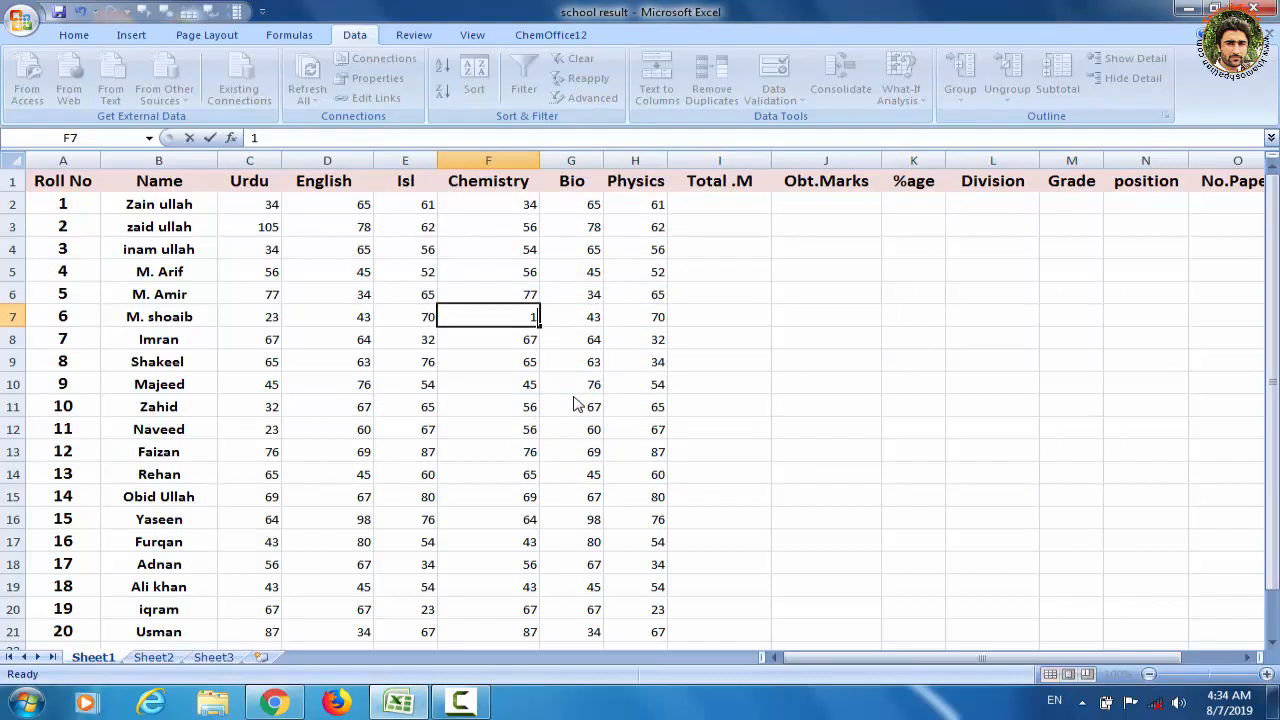
pyautogui.write('0')
pyautogui.press('BackSpace')
# Set the Isl mark in cell E15 to 103 and the Physics mark in cell H16 to 104
pyautogui.write('10')
pyautogui.click(421, 499)
pyautogui.write('10')
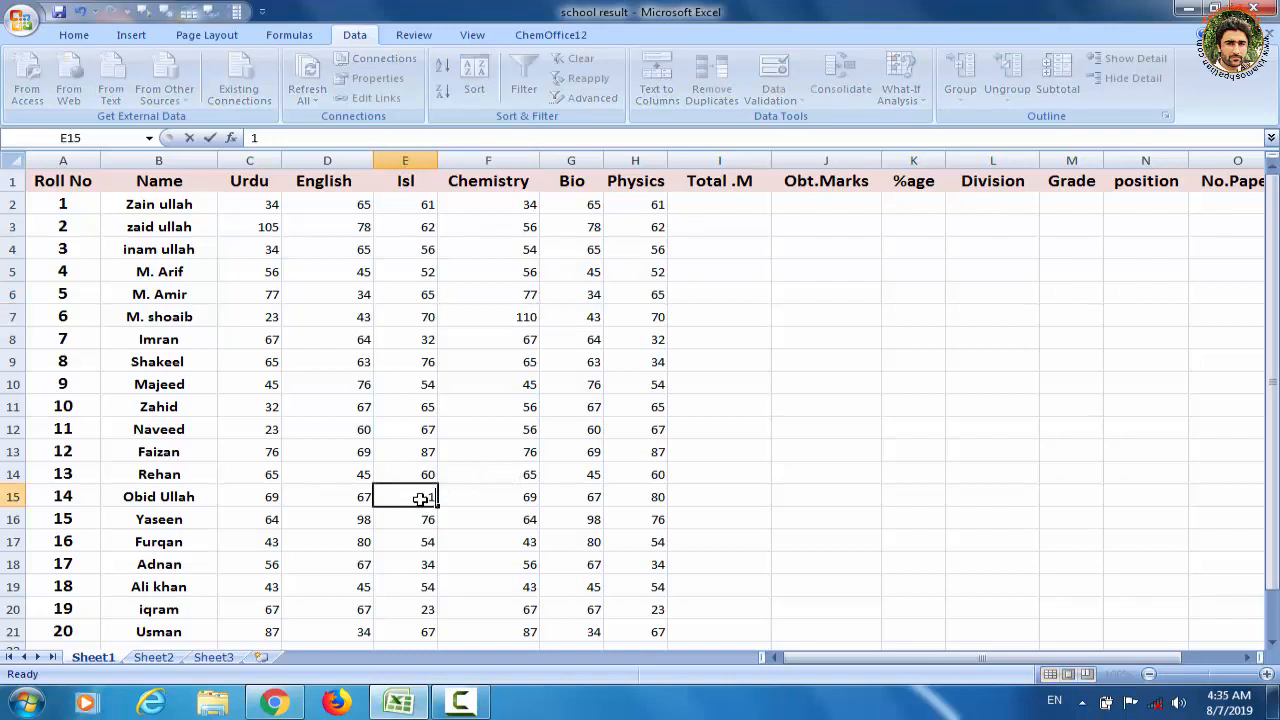
pyautogui.write('3')
pyautogui.click(656, 522)
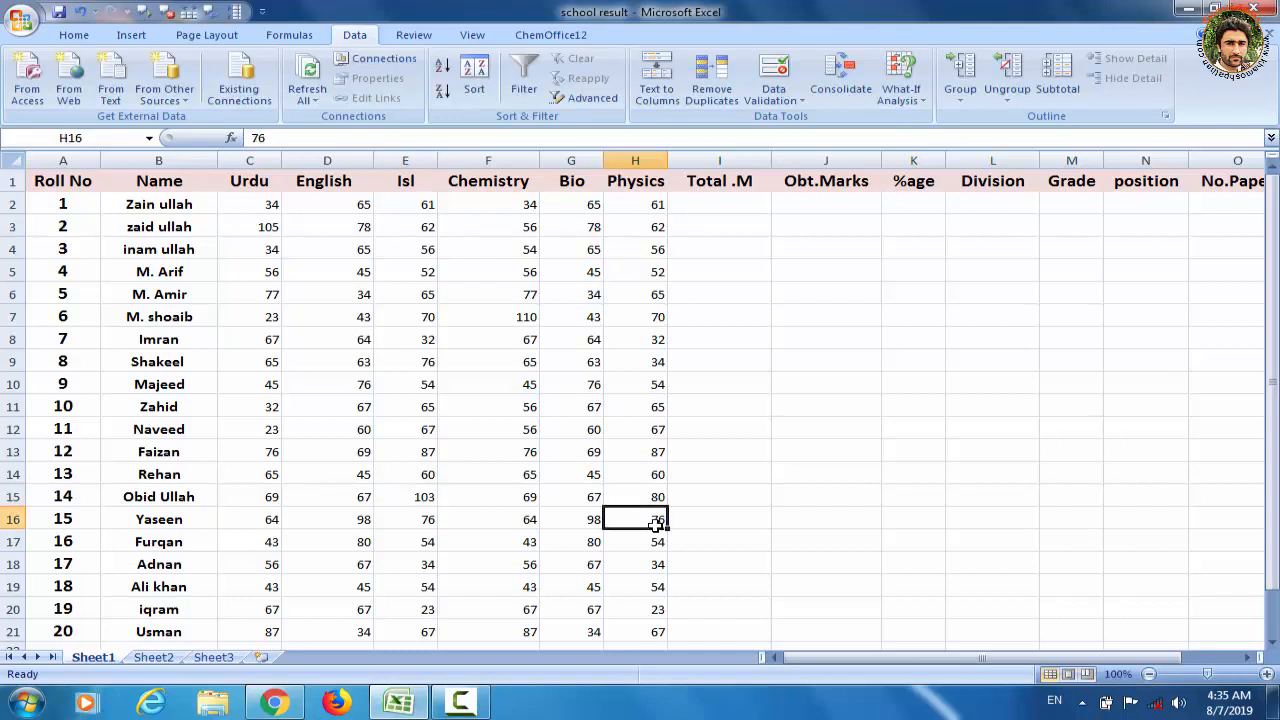
pyautogui.write('104')
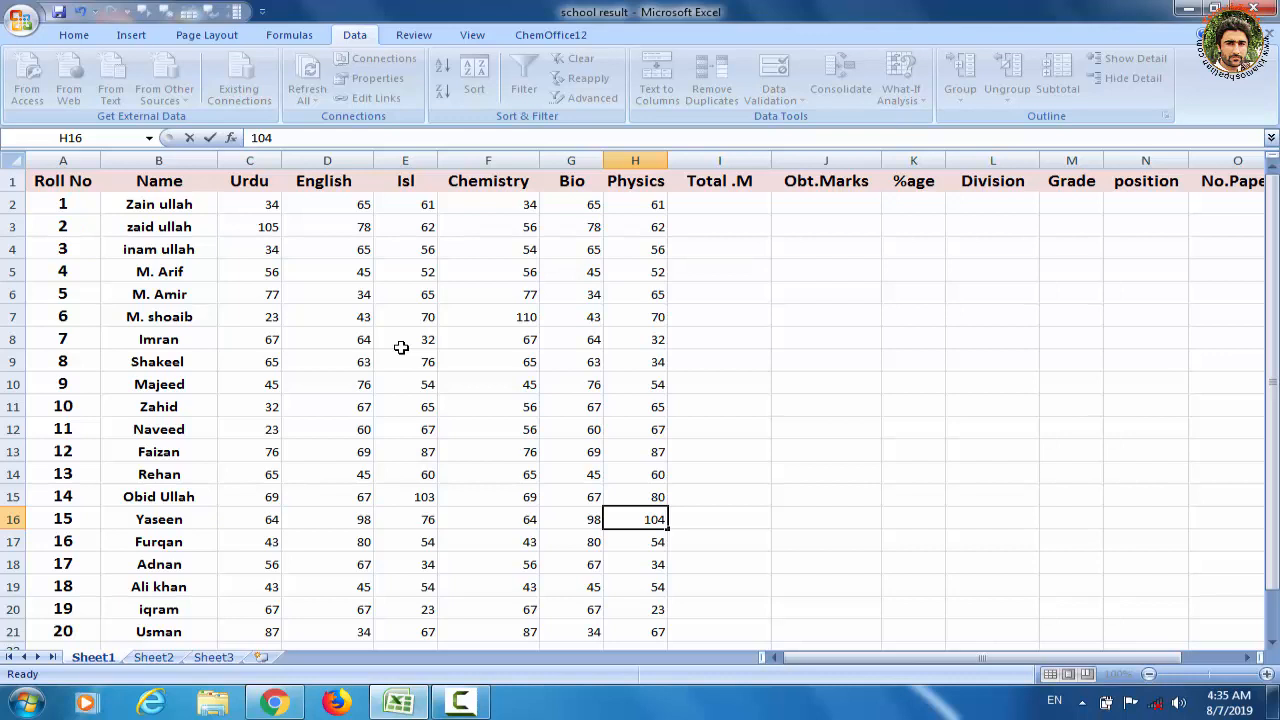
# Start a data validation rule for all subject marks in C2:H21 that allows only whole numbers
pyautogui.click(255, 205)
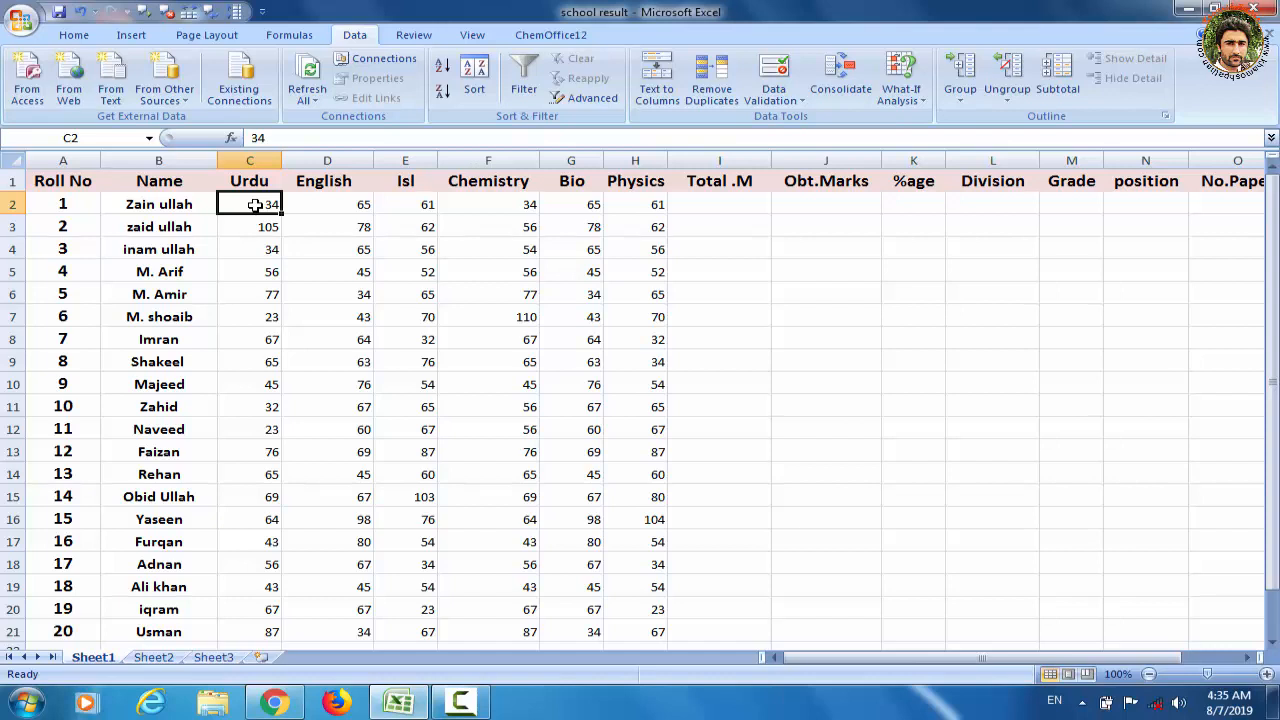
pyautogui.moveTo(255, 205); pyautogui.dragTo(633, 628)
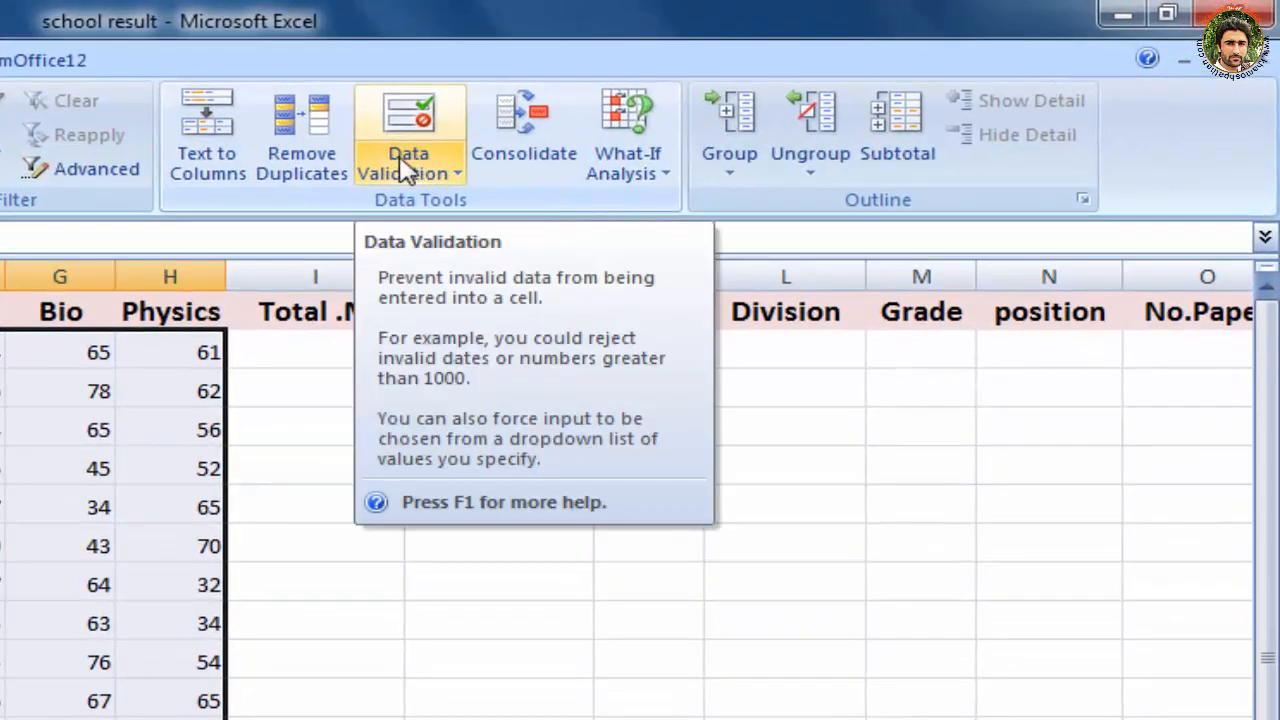
pyautogui.click(456, 177)
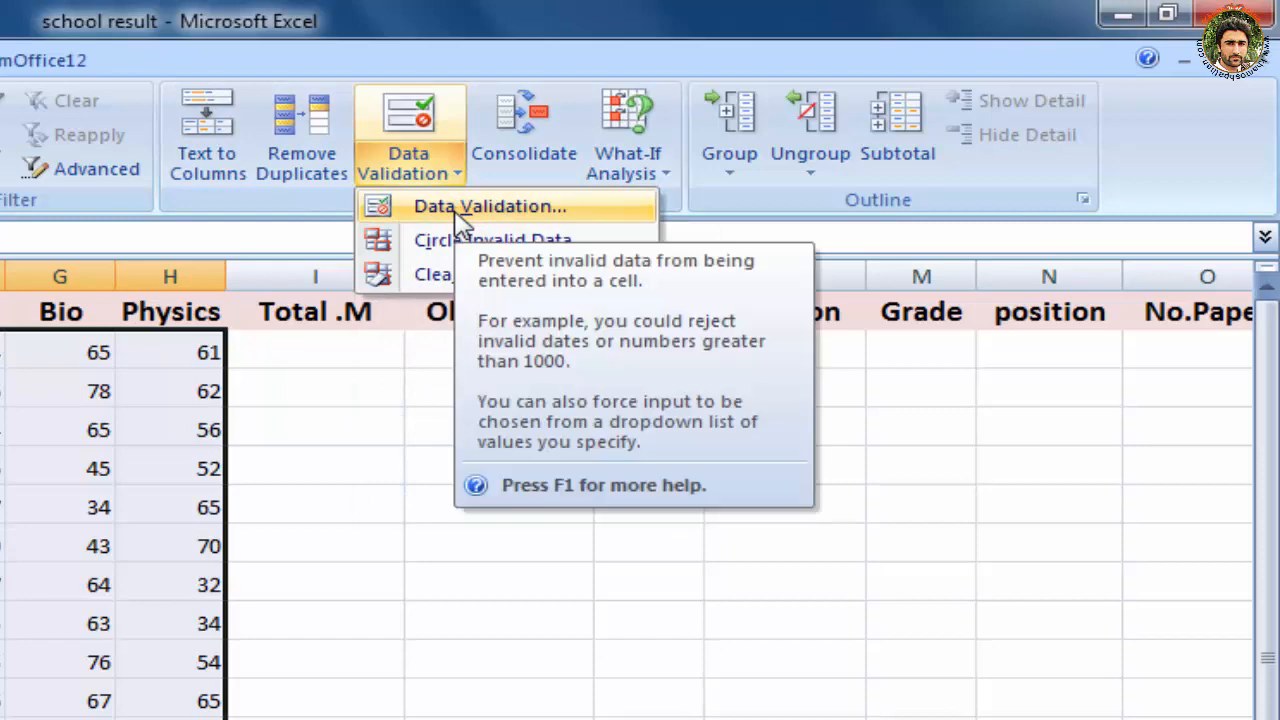
pyautogui.click(456, 208)
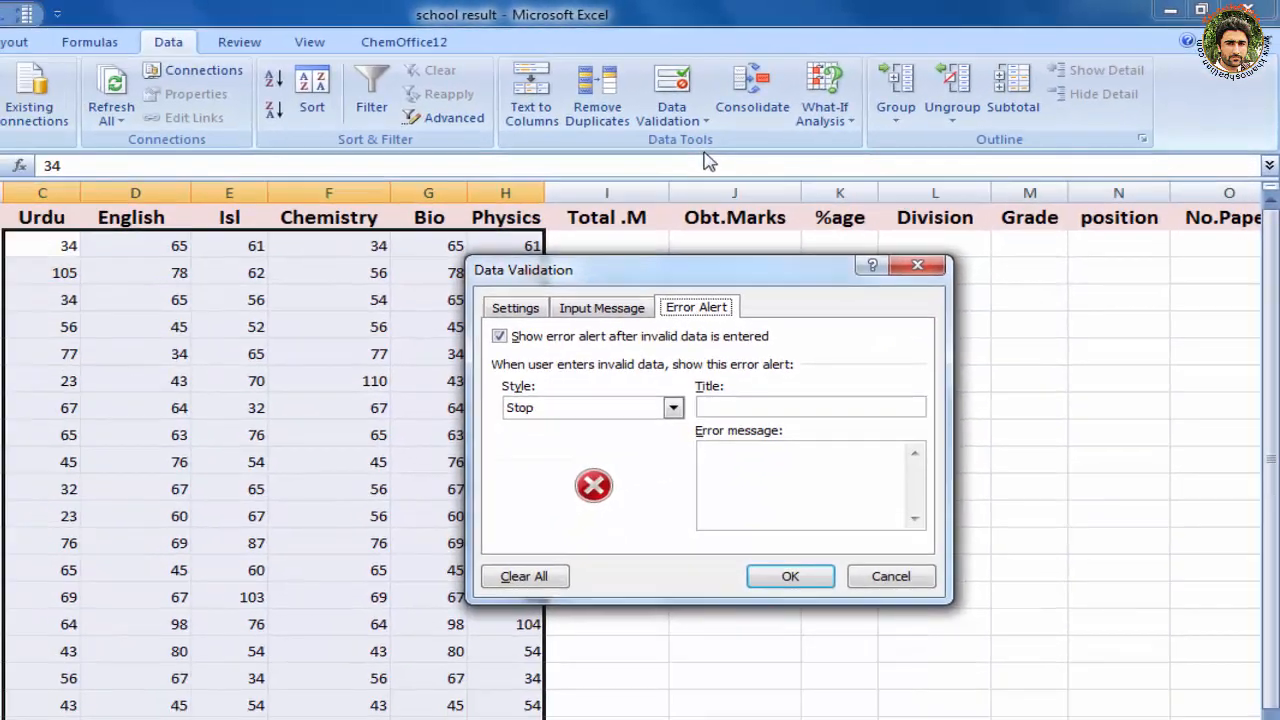
pyautogui.click(512, 310)
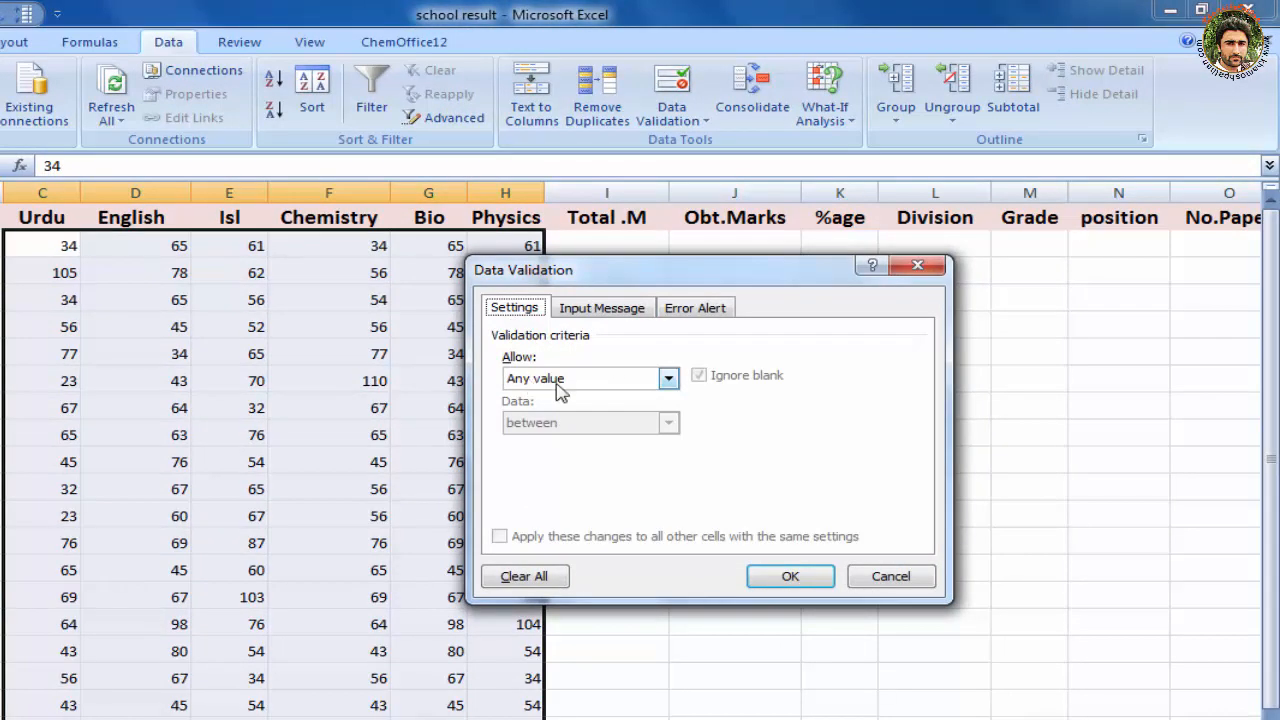
pyautogui.click(668, 379)
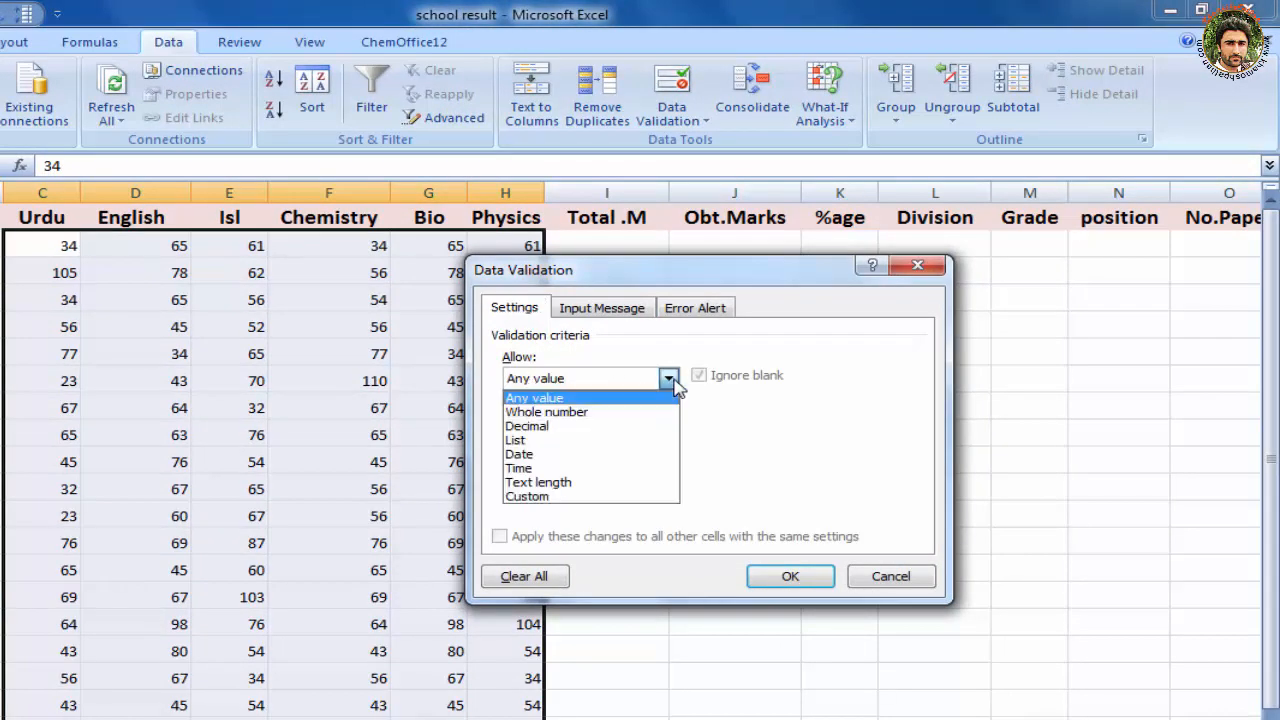
pyautogui.click(645, 412)
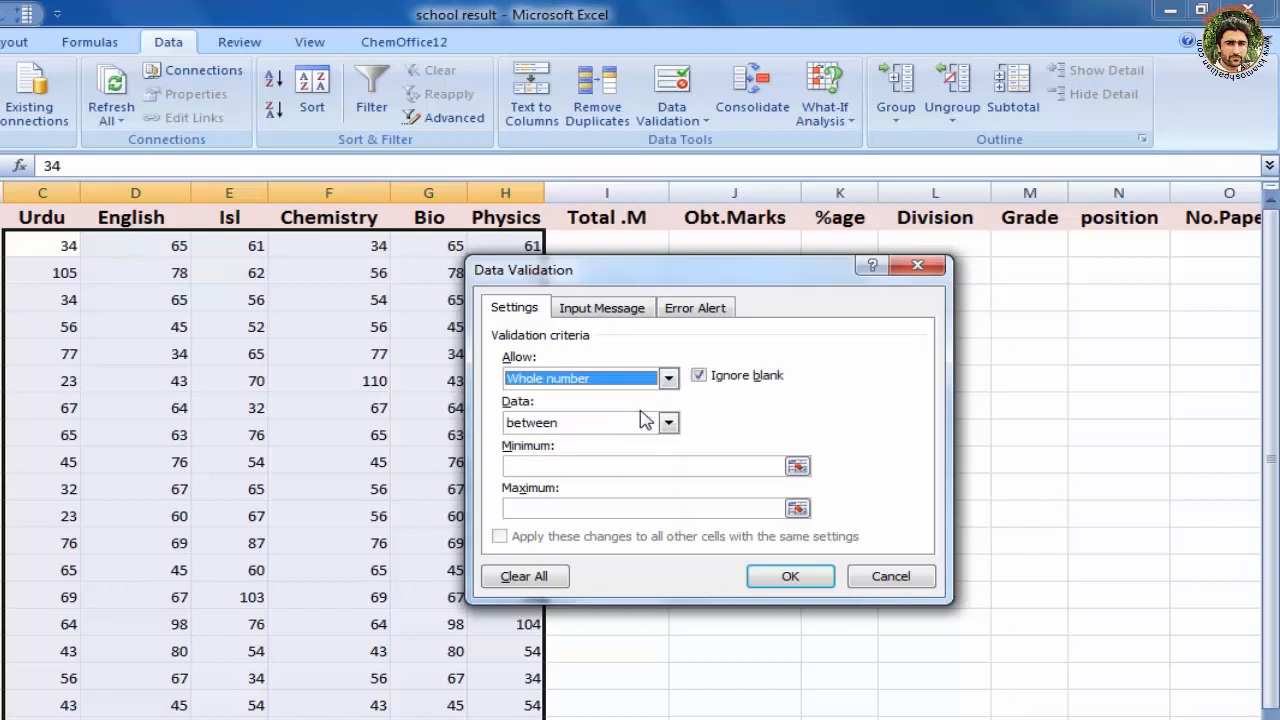
# Limit the whole-number rule to values between a minimum of 0 and a maximum of 100, and apply it
pyautogui.click(540, 467)
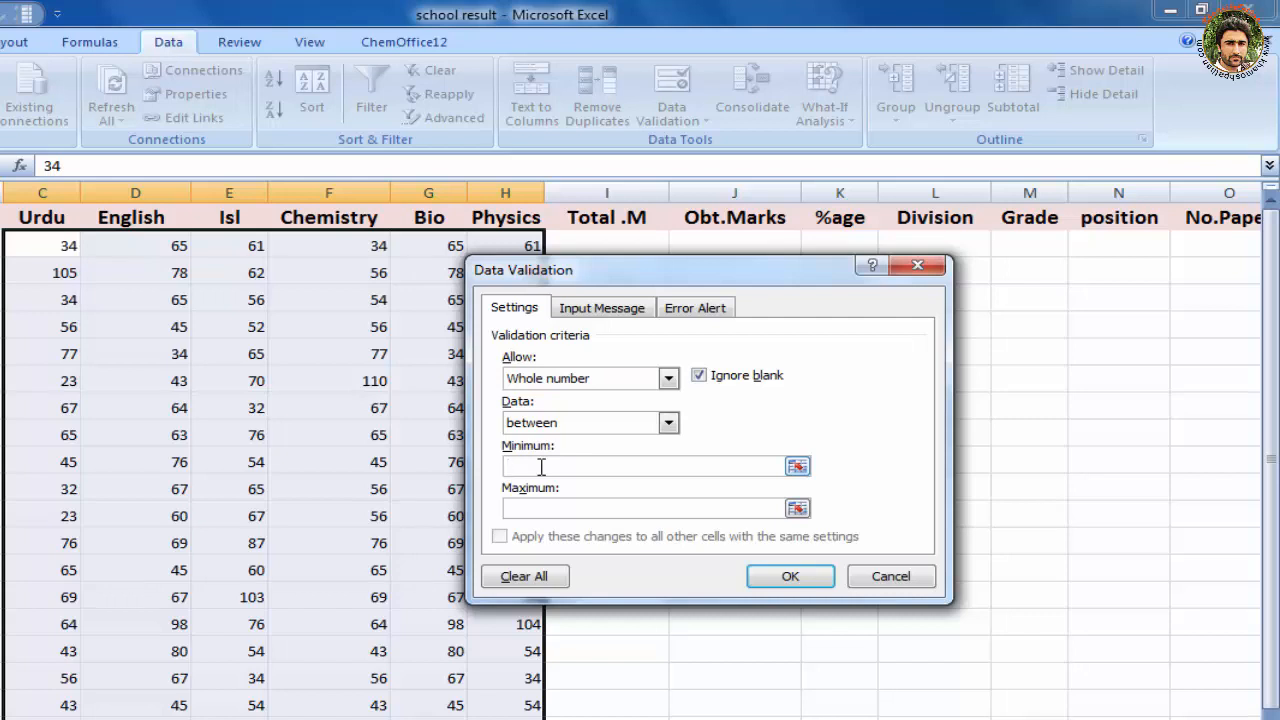
pyautogui.write('0')
pyautogui.click(541, 505)
pyautogui.write('100')
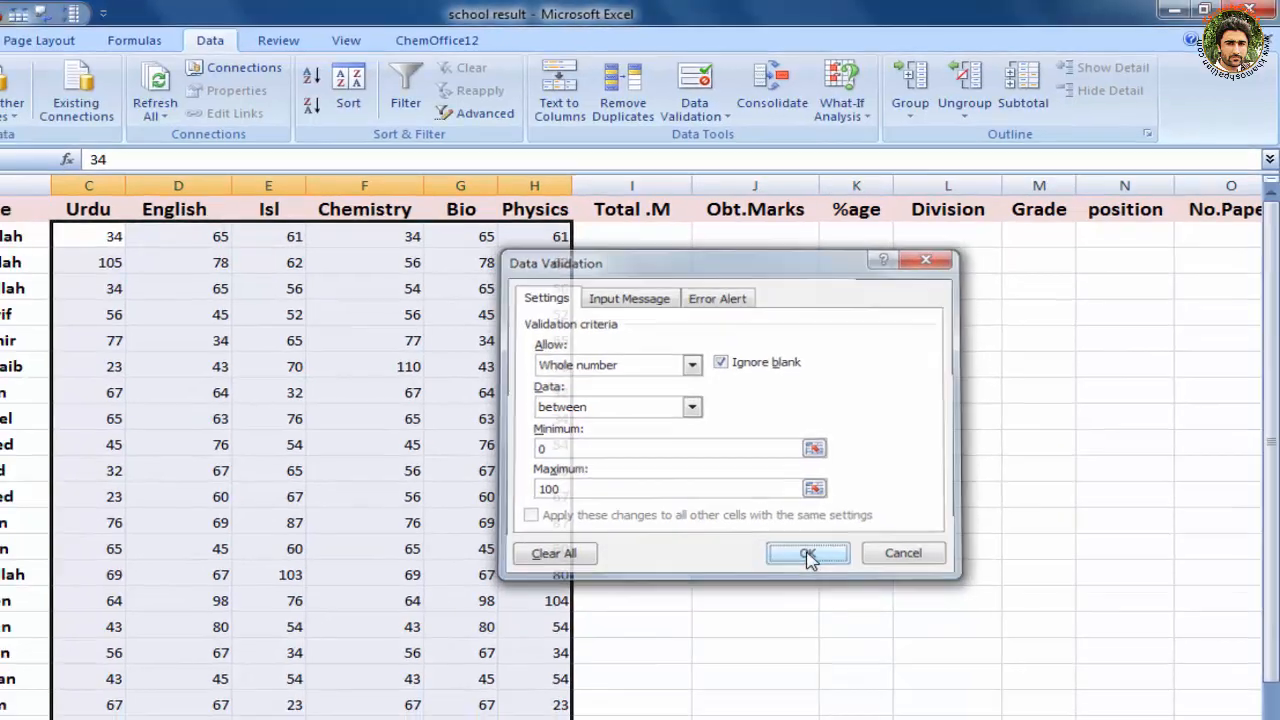
pyautogui.click(790, 578)
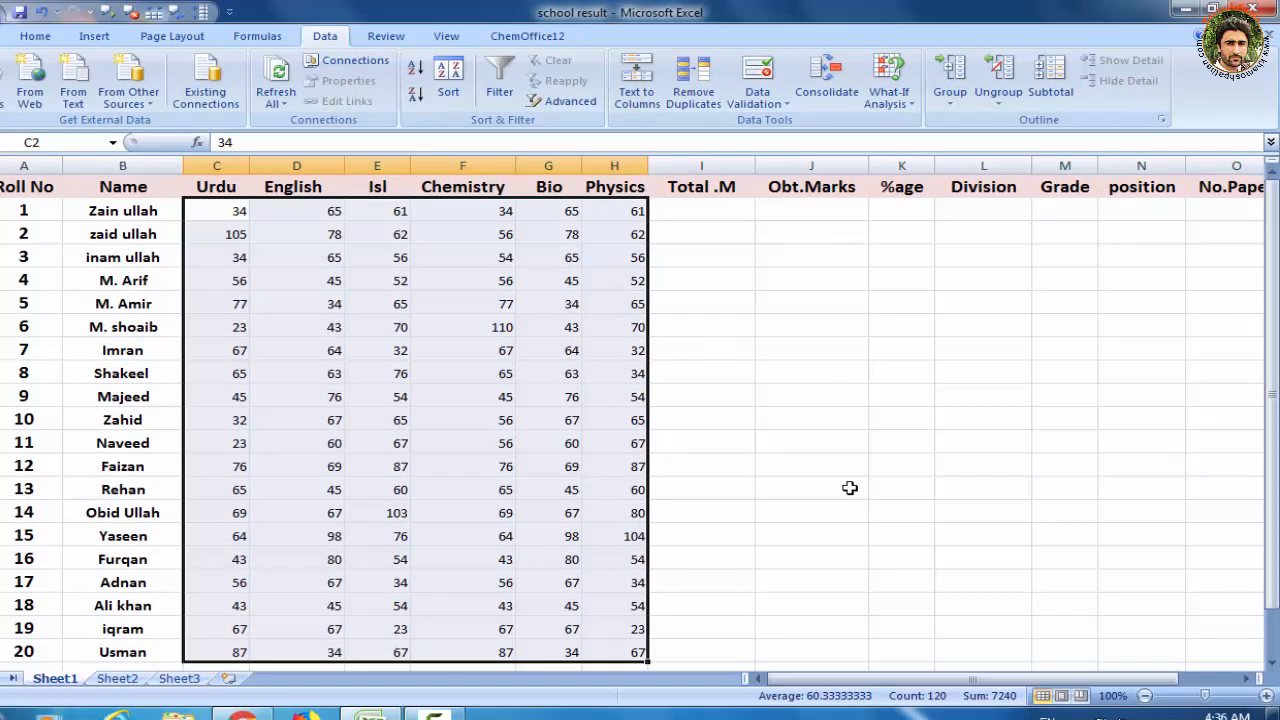
# Circle the invalid data among the subject marks
pyautogui.click(783, 104)
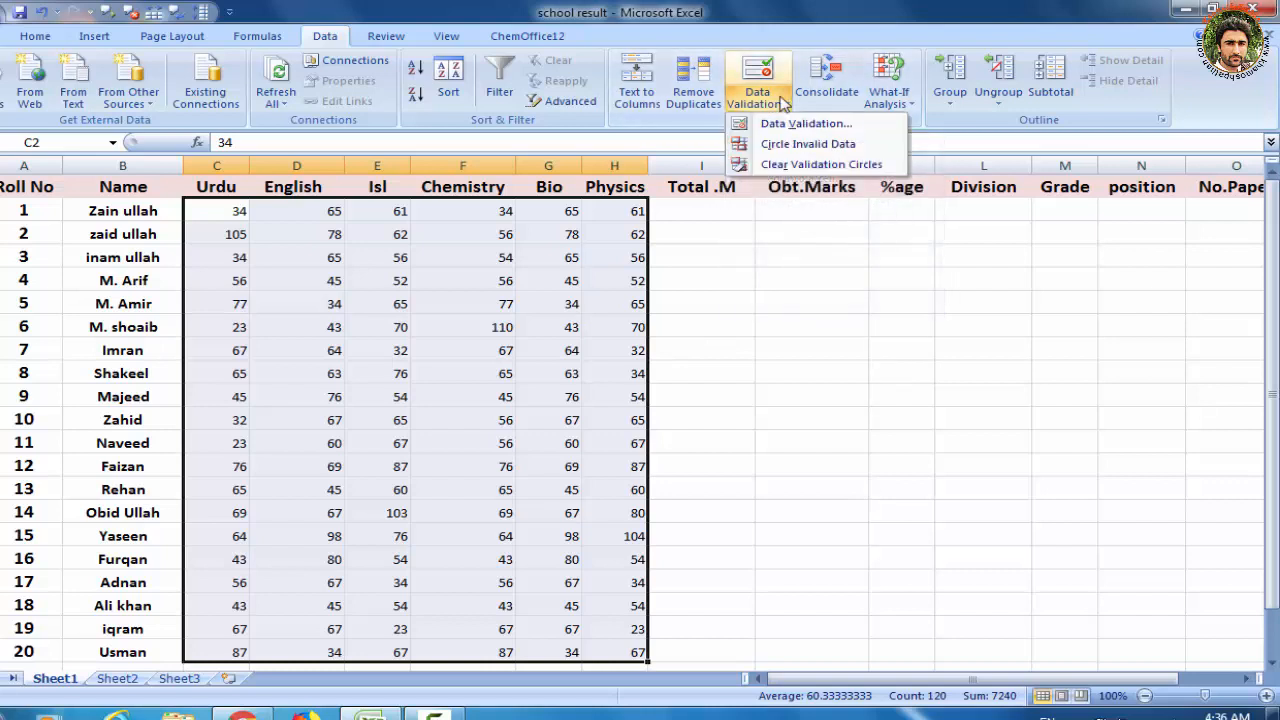
pyautogui.click(801, 150)
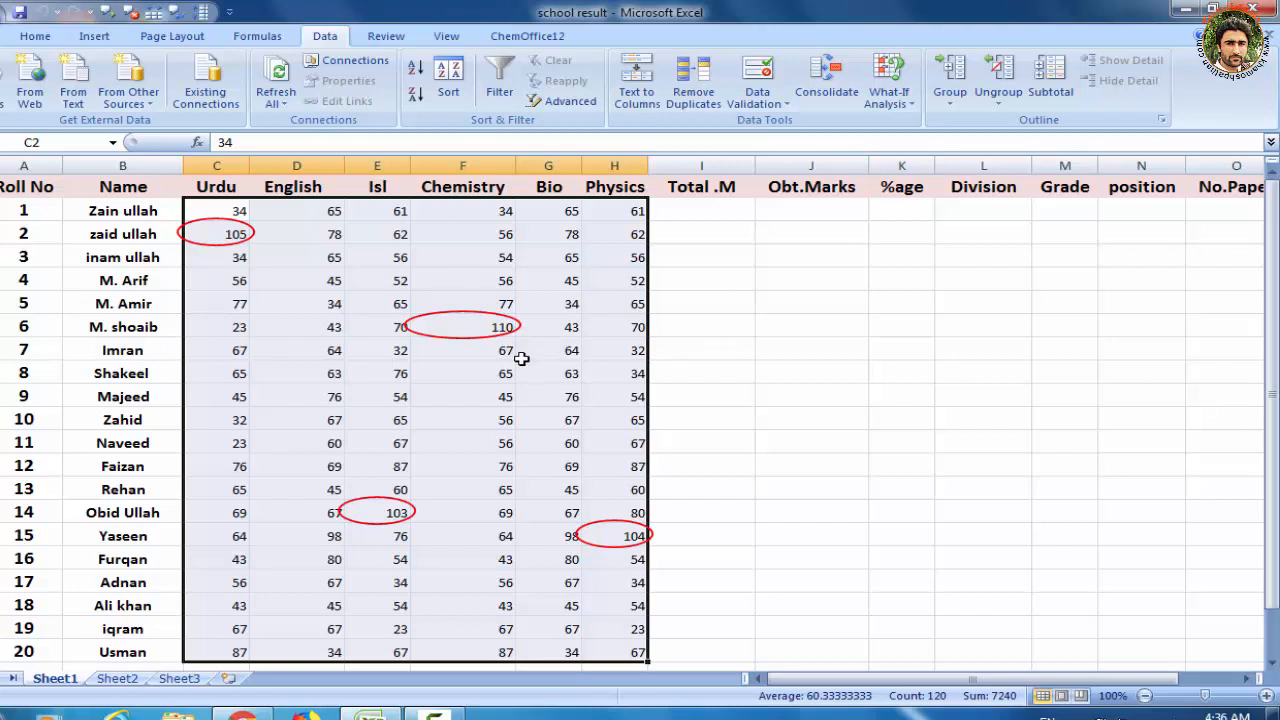
# Replace the circled marks: set C3 to 45, F7 to 34, H16 to 67 and E15 to 34
pyautogui.click(243, 235)
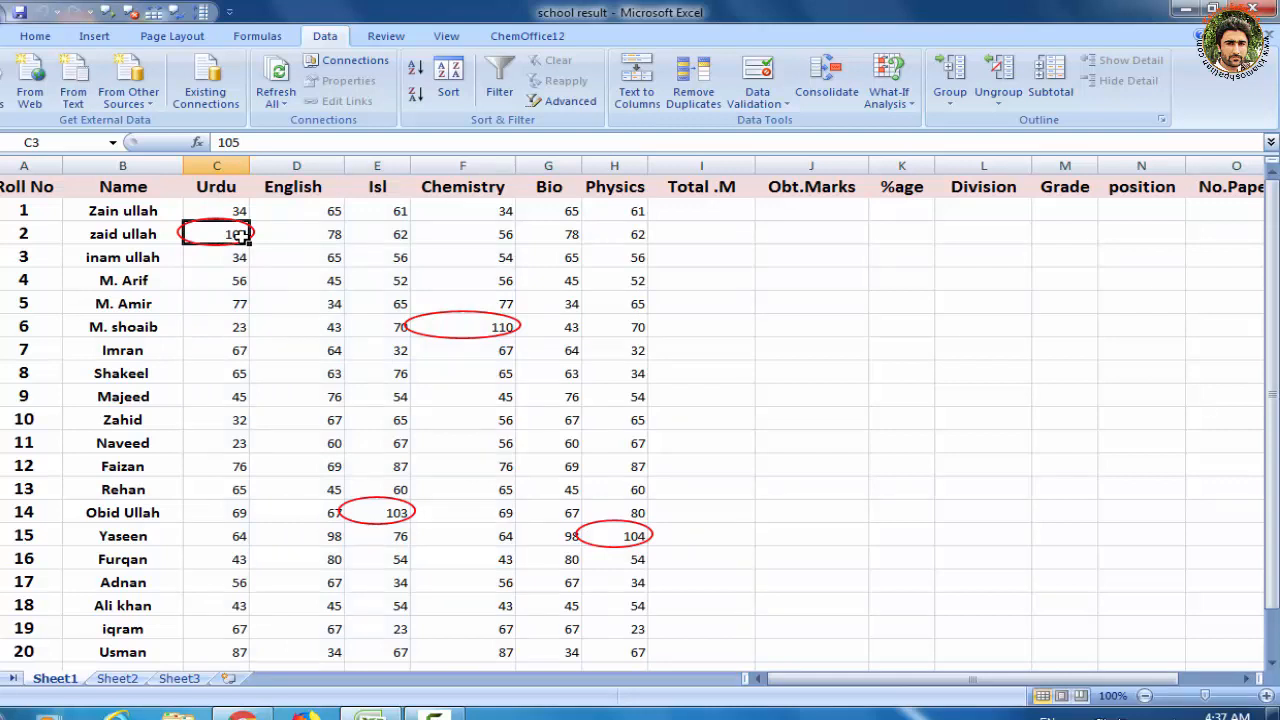
pyautogui.write('45')
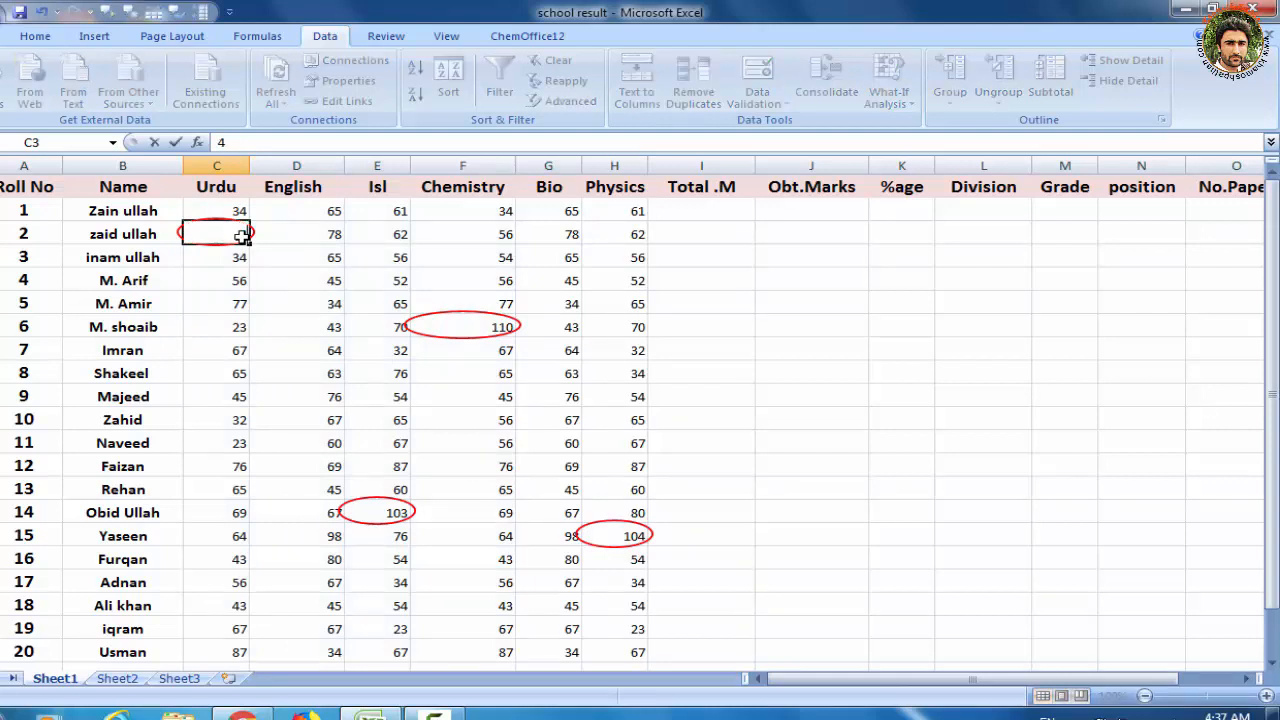
pyautogui.click(492, 326)
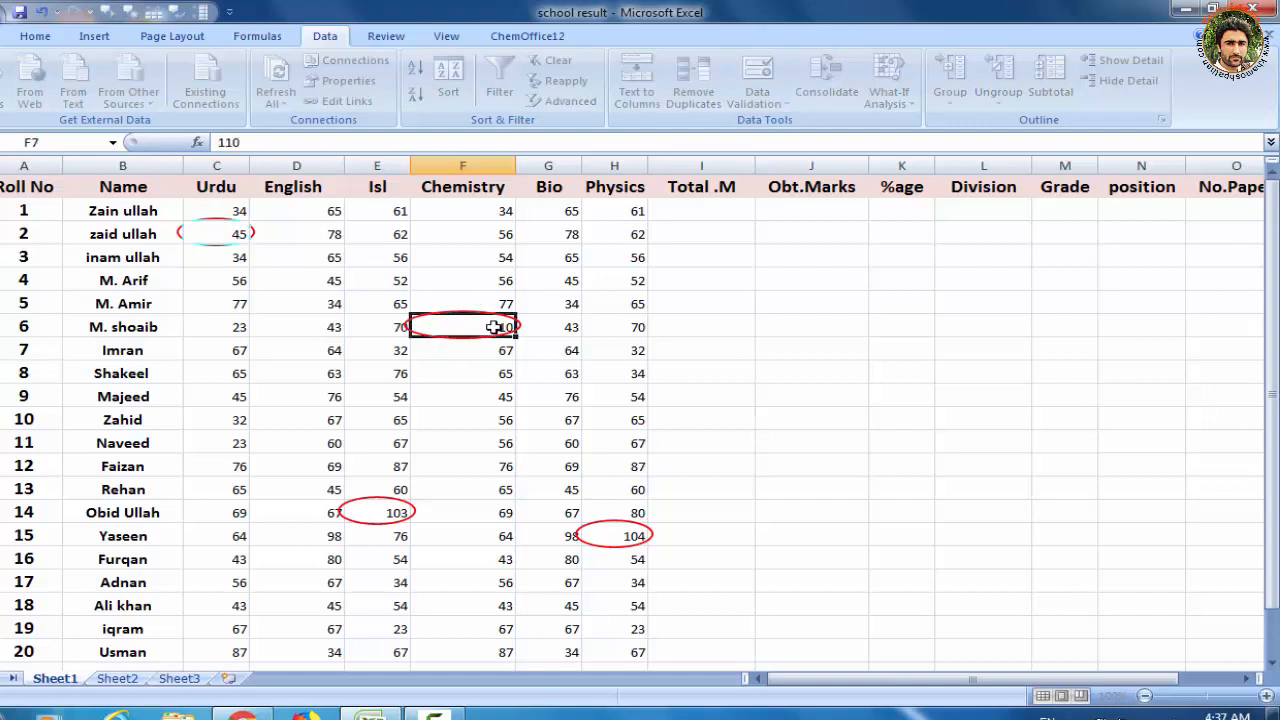
pyautogui.write('34')
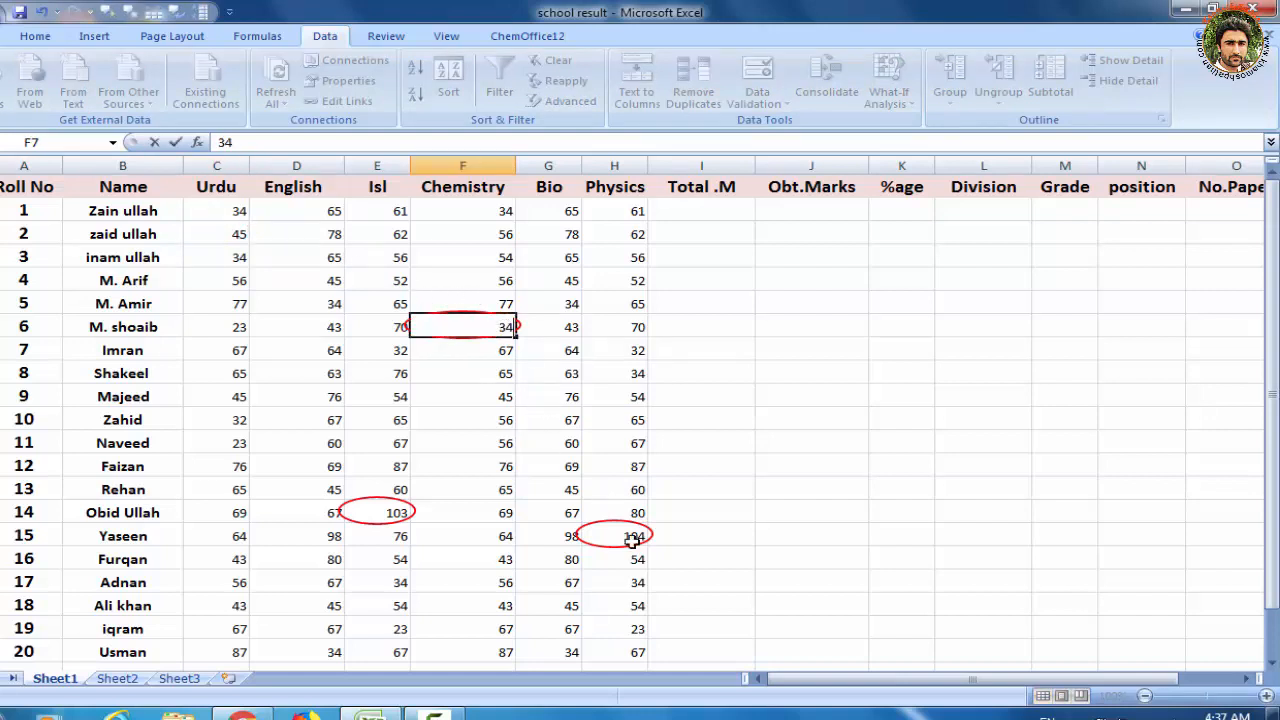
pyautogui.click(636, 538)
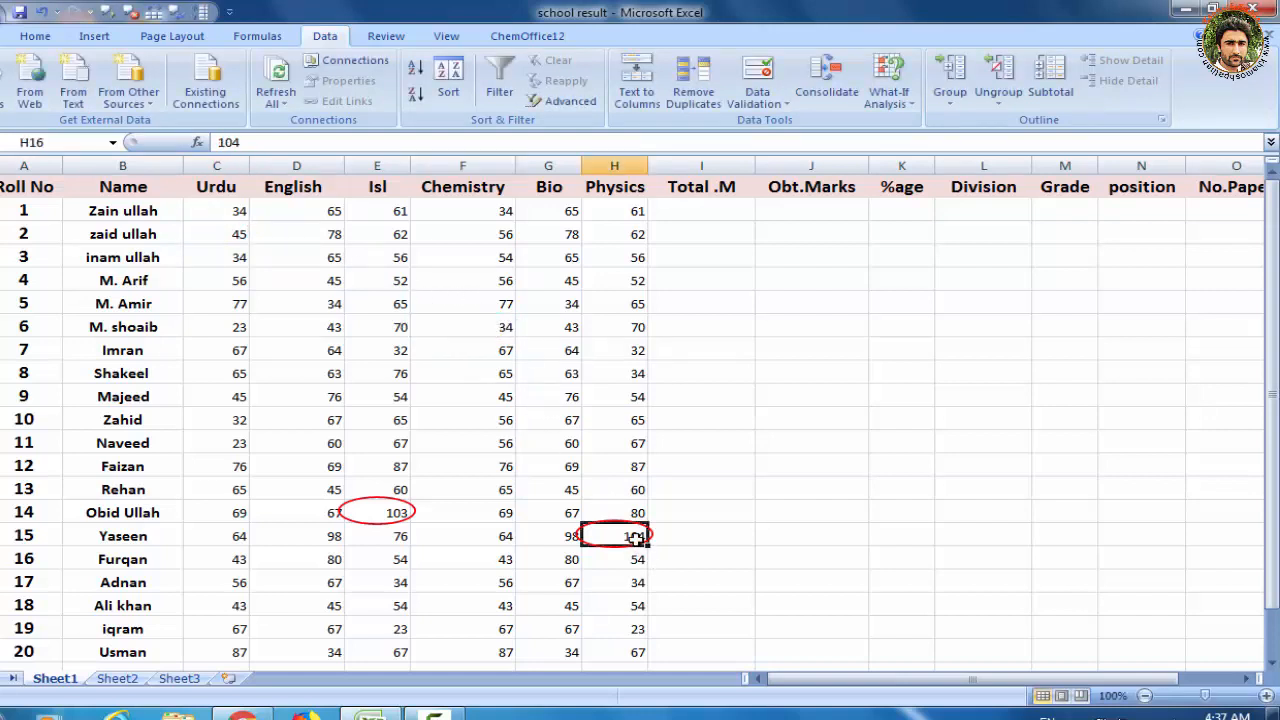
pyautogui.write('67')
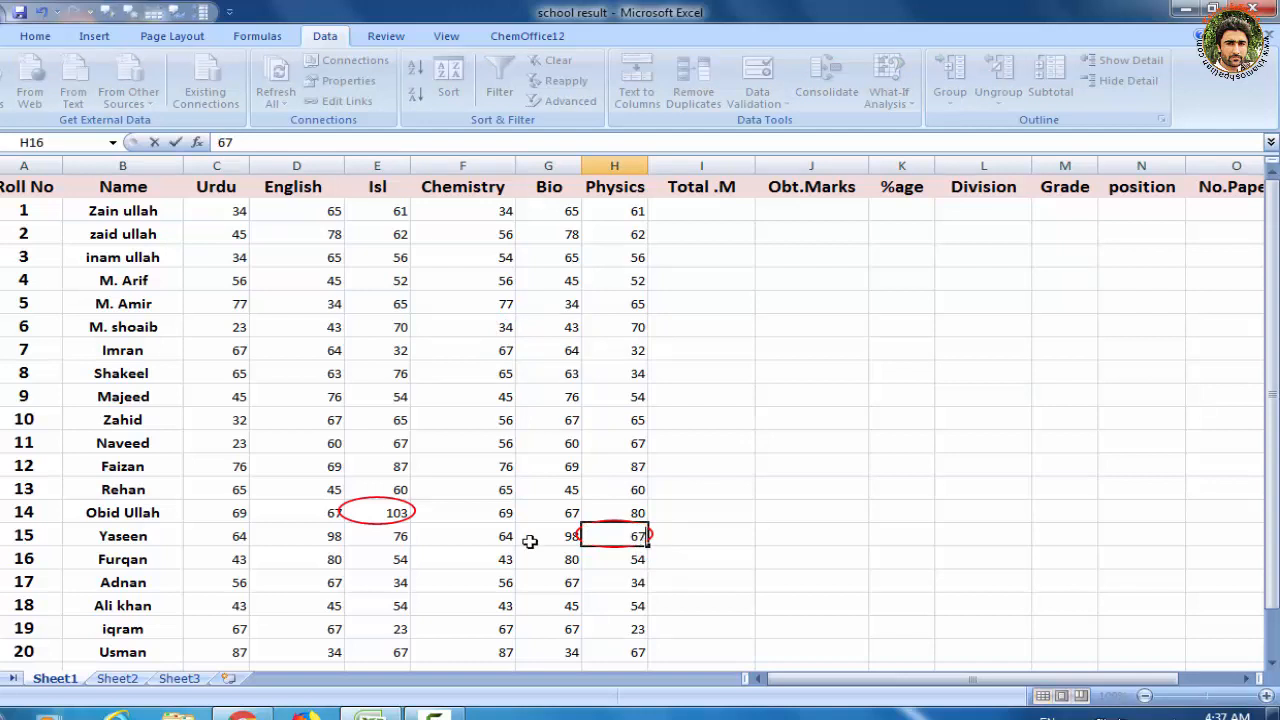
pyautogui.click(393, 511)
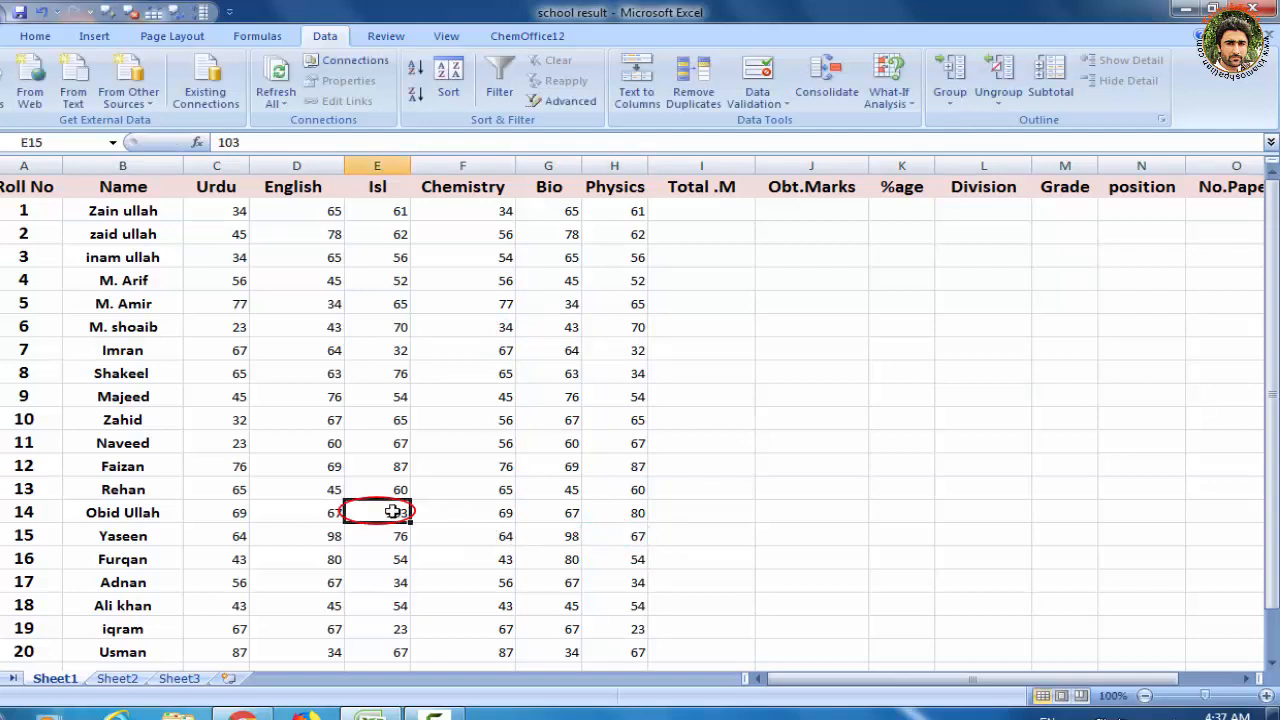
pyautogui.write('34')
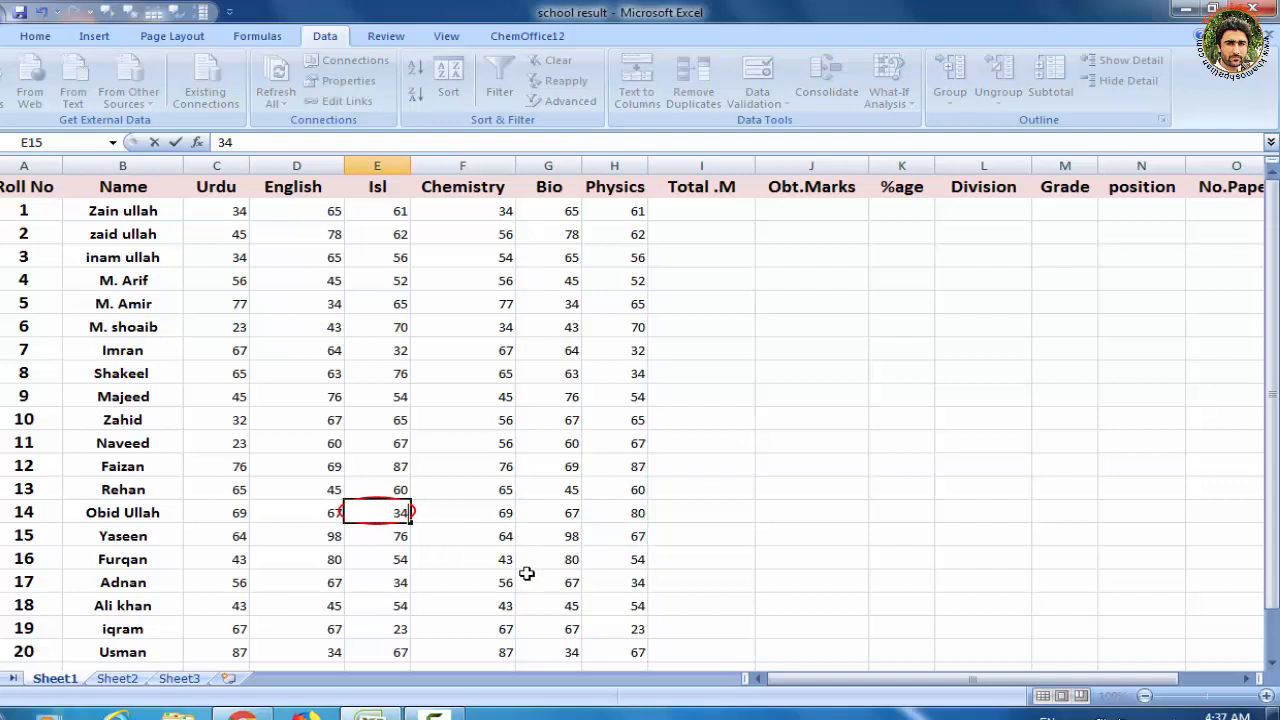
pyautogui.click(507, 561)
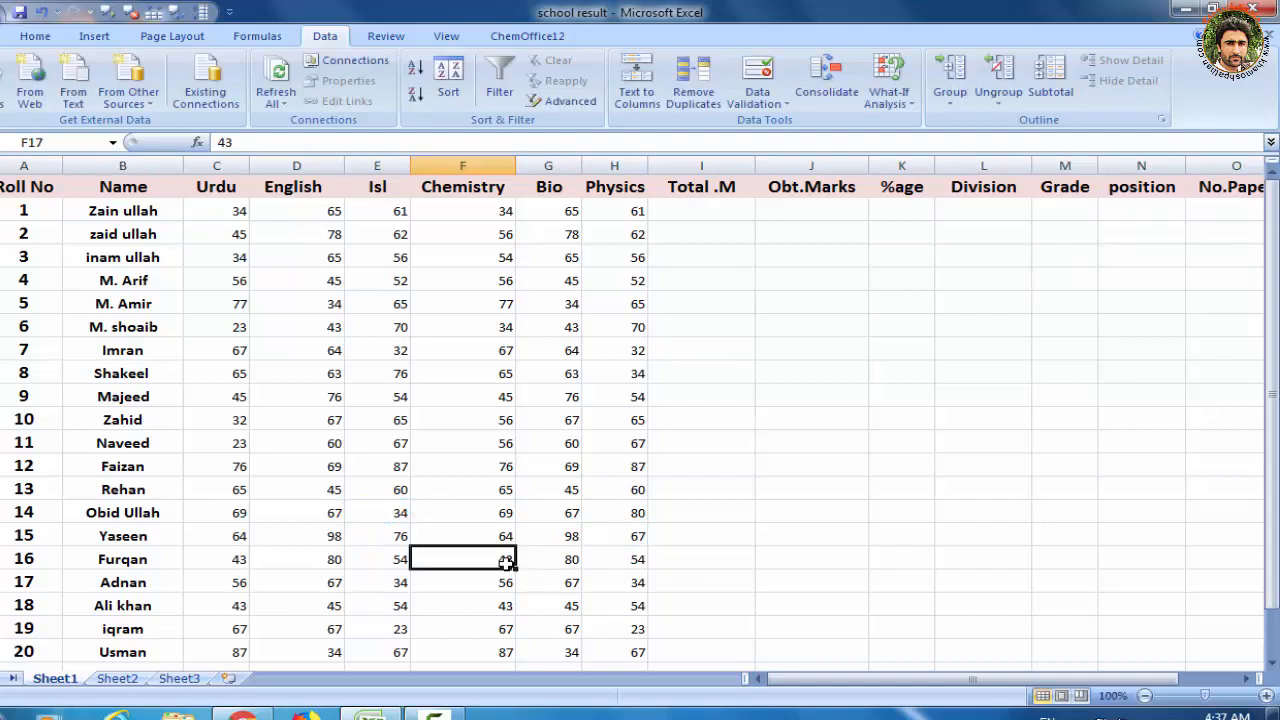
# Review the data validation criteria of the Chemistry mark in cell F17 and accept them without changes
pyautogui.click(778, 100)
pyautogui.click(795, 124)
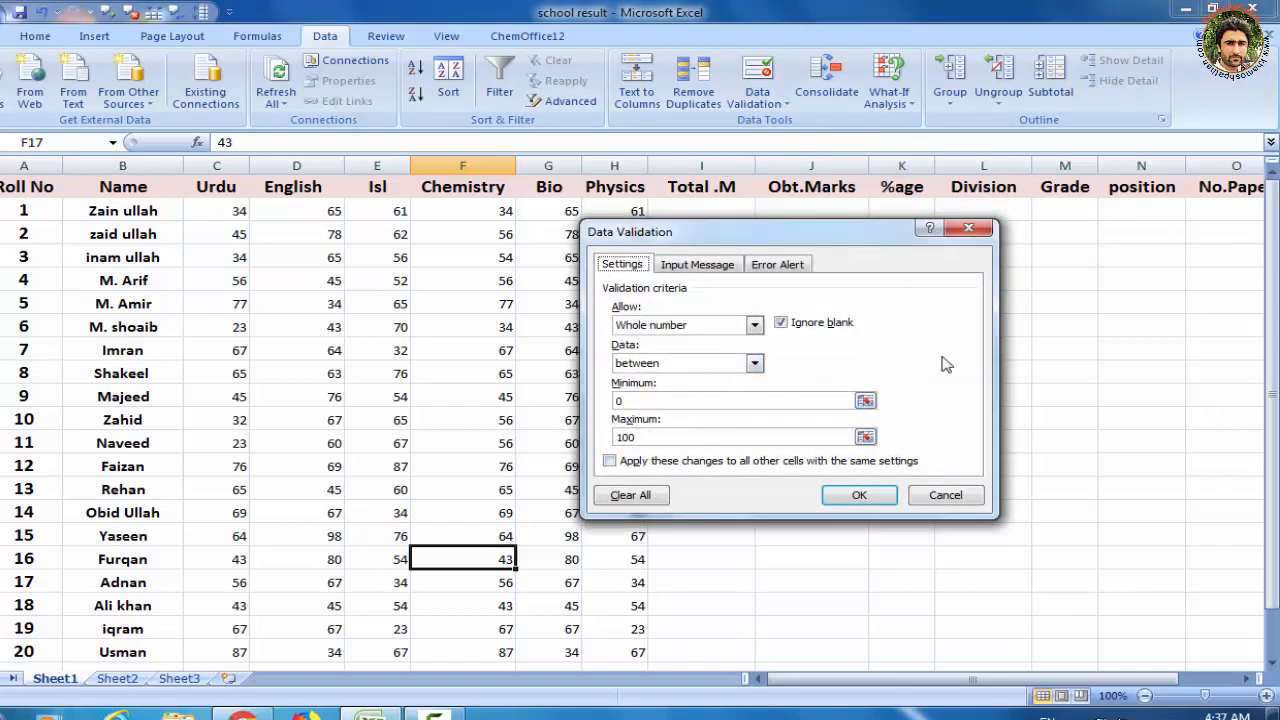
pyautogui.click(865, 492)
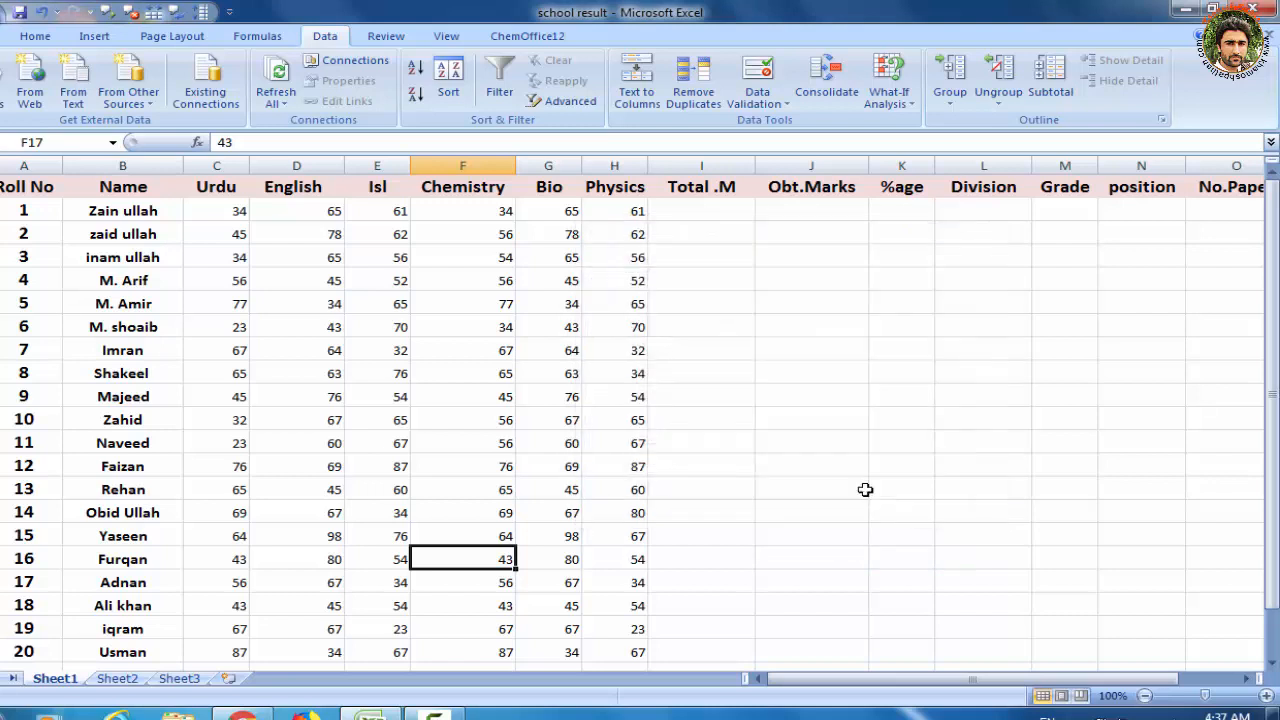
# Try to enter 105 as the Isl mark in cell E9 to test the validation rule
pyautogui.click(390, 376)
pyautogui.write('1')
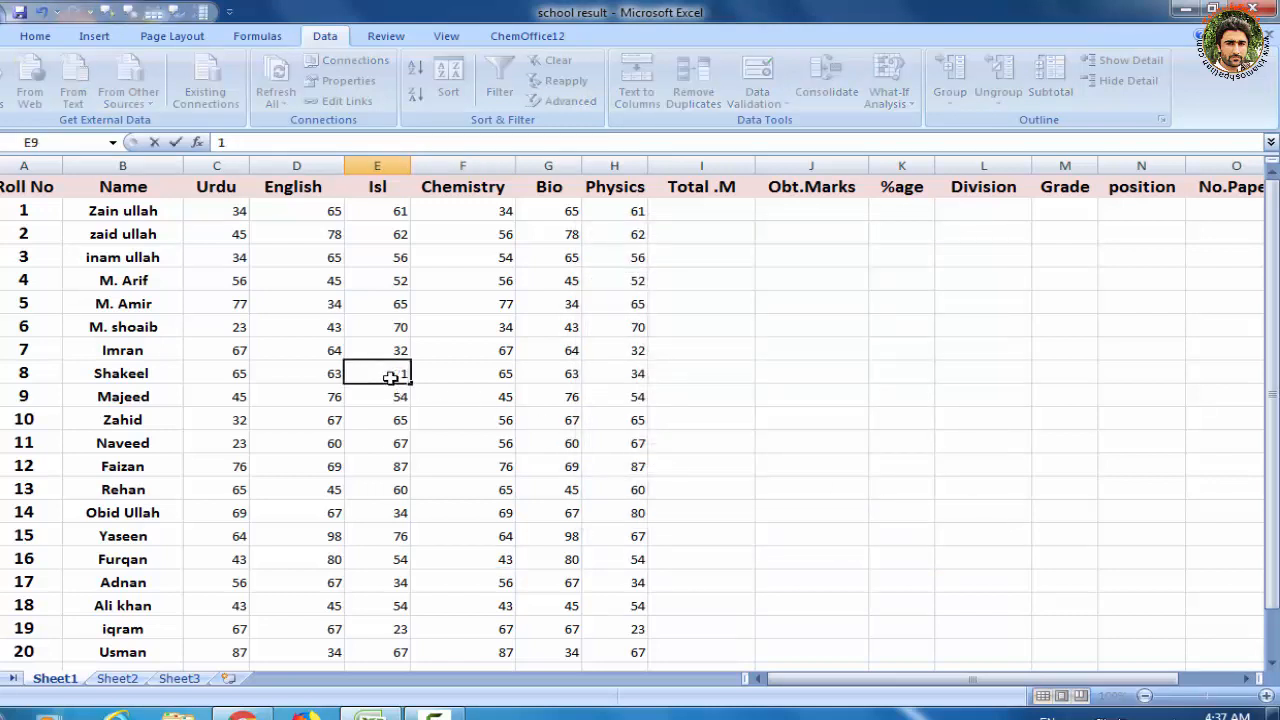
pyautogui.write('05')
pyautogui.press('Return')
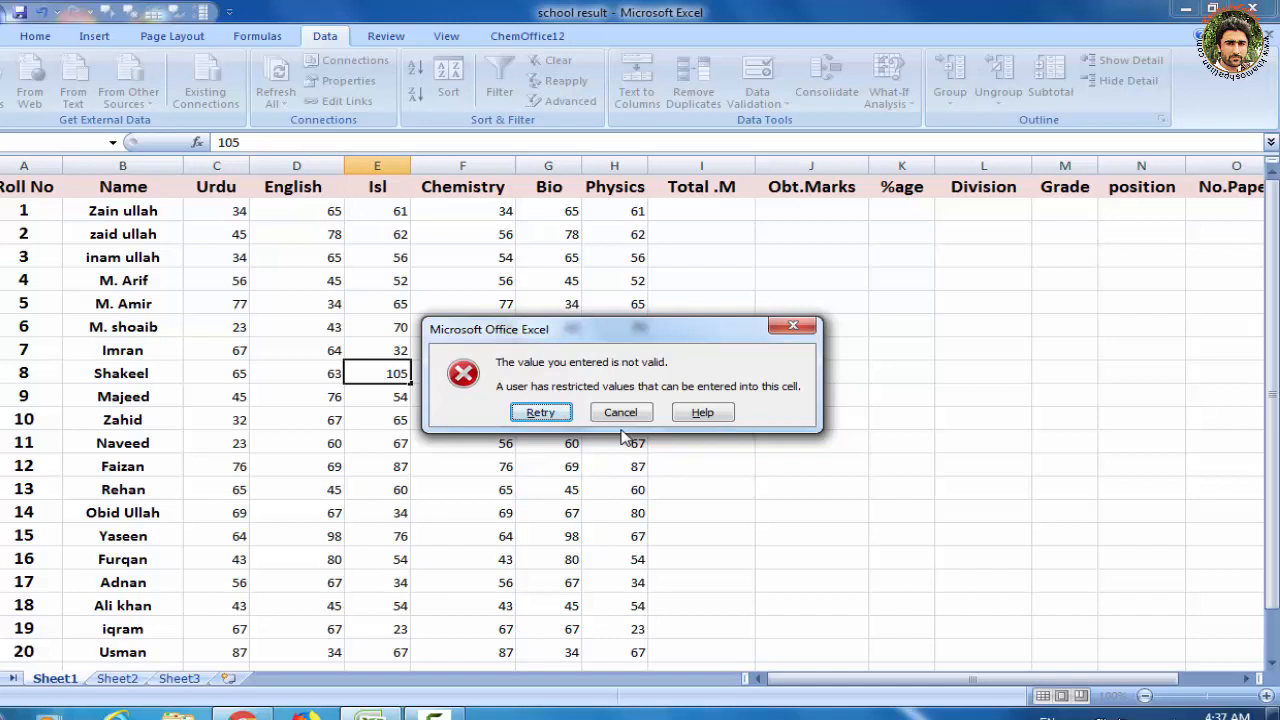
pyautogui.click(781, 334)
# Review the data validation criteria of the Isl mark in cell E9 and close them without changes
pyautogui.click(762, 100)
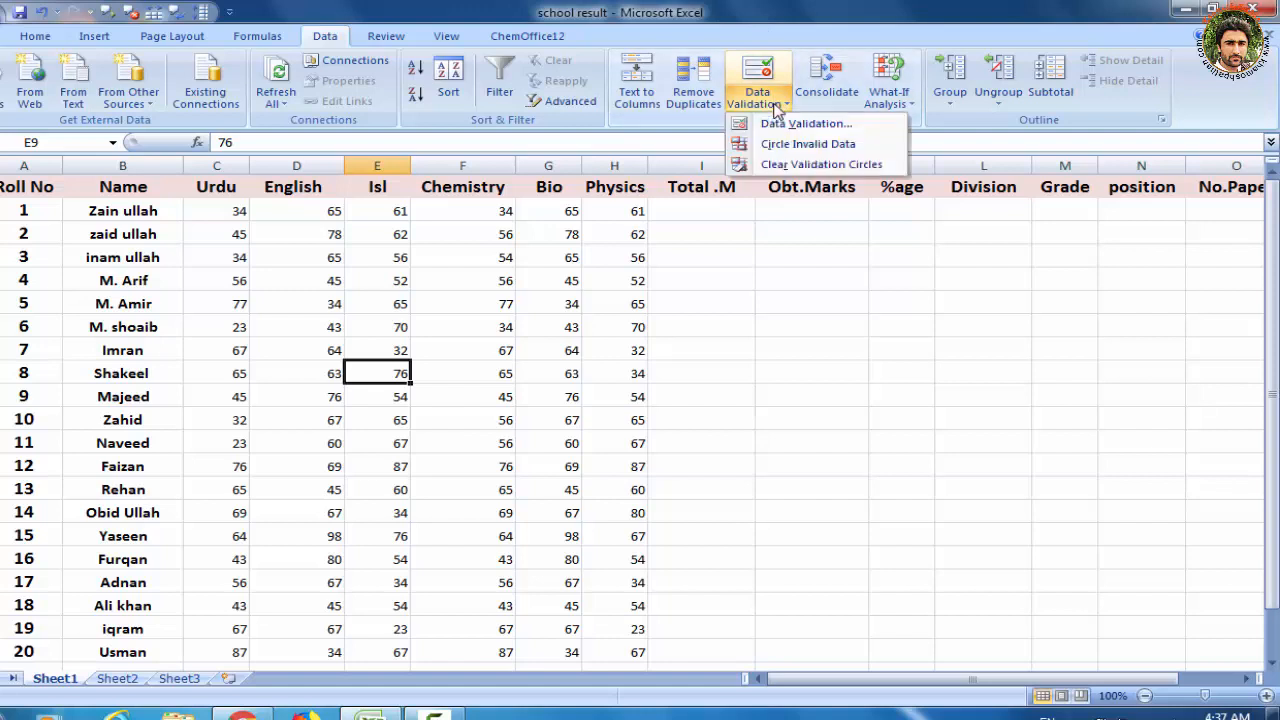
pyautogui.click(790, 124)
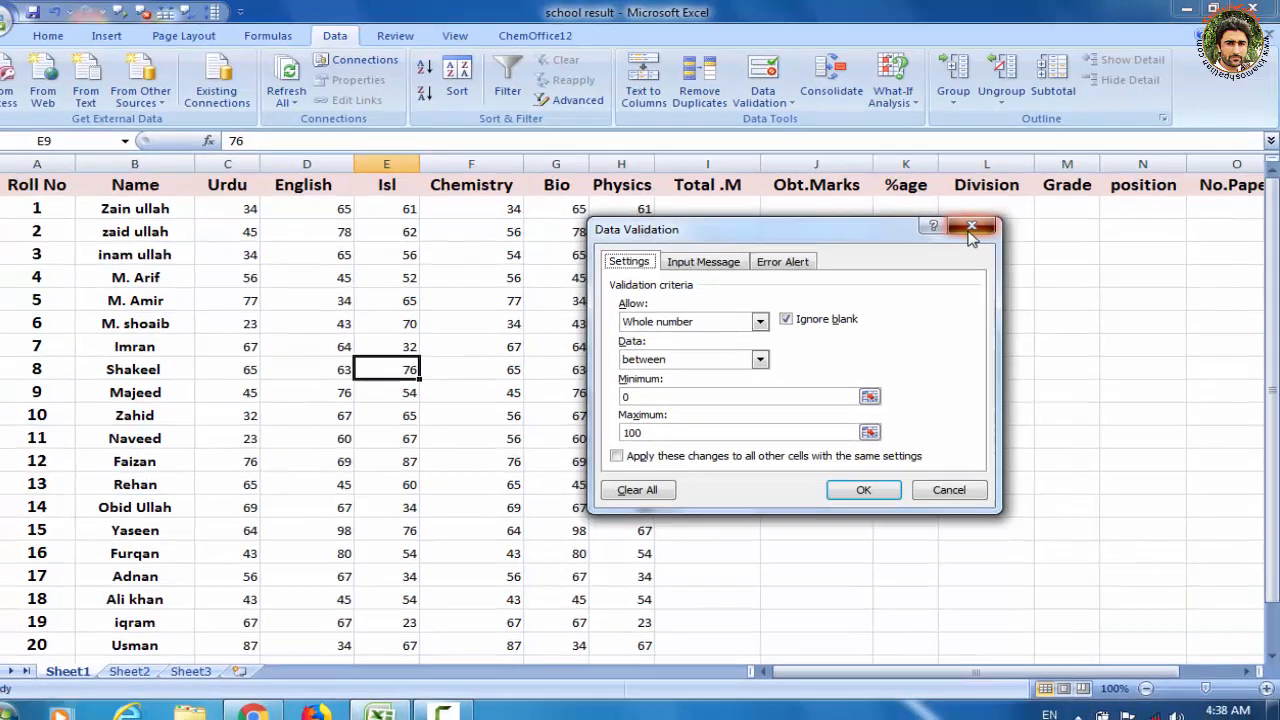
pyautogui.click(968, 231)
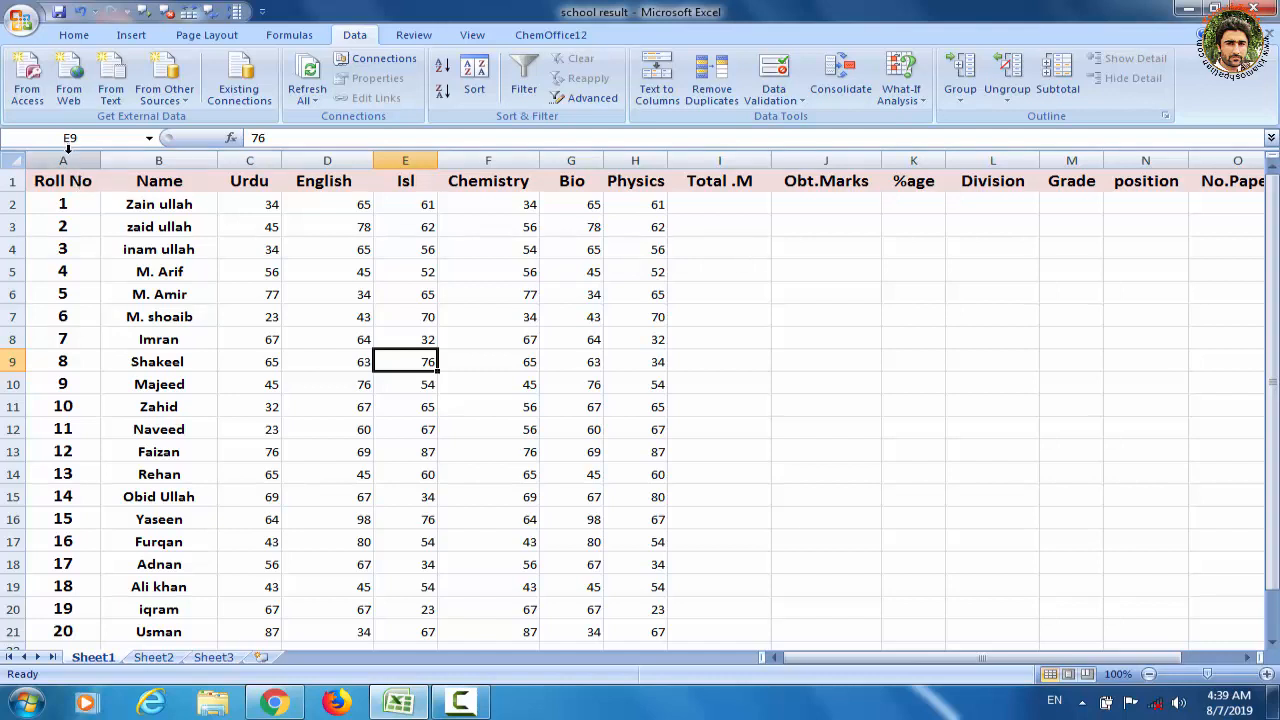
# Restrict the Roll No column to whole numbers between 1 and 20 with data validation
pyautogui.click(68, 148)
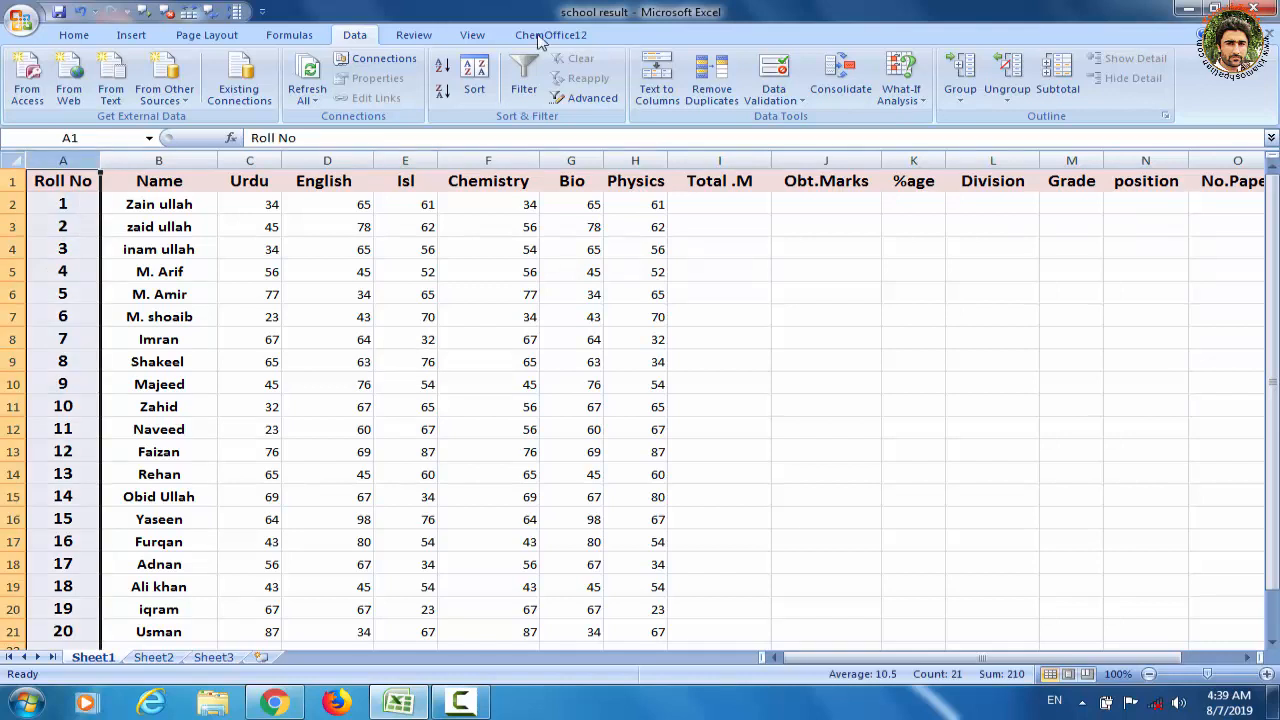
pyautogui.click(791, 104)
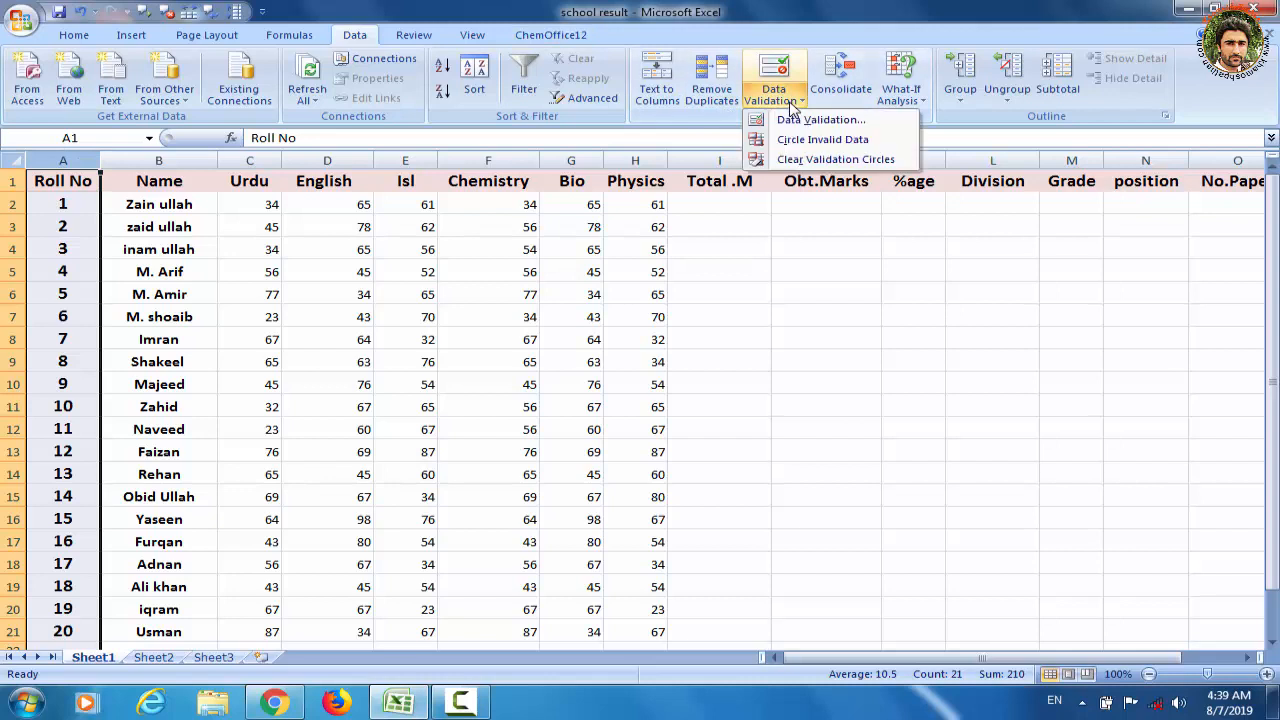
pyautogui.click(805, 126)
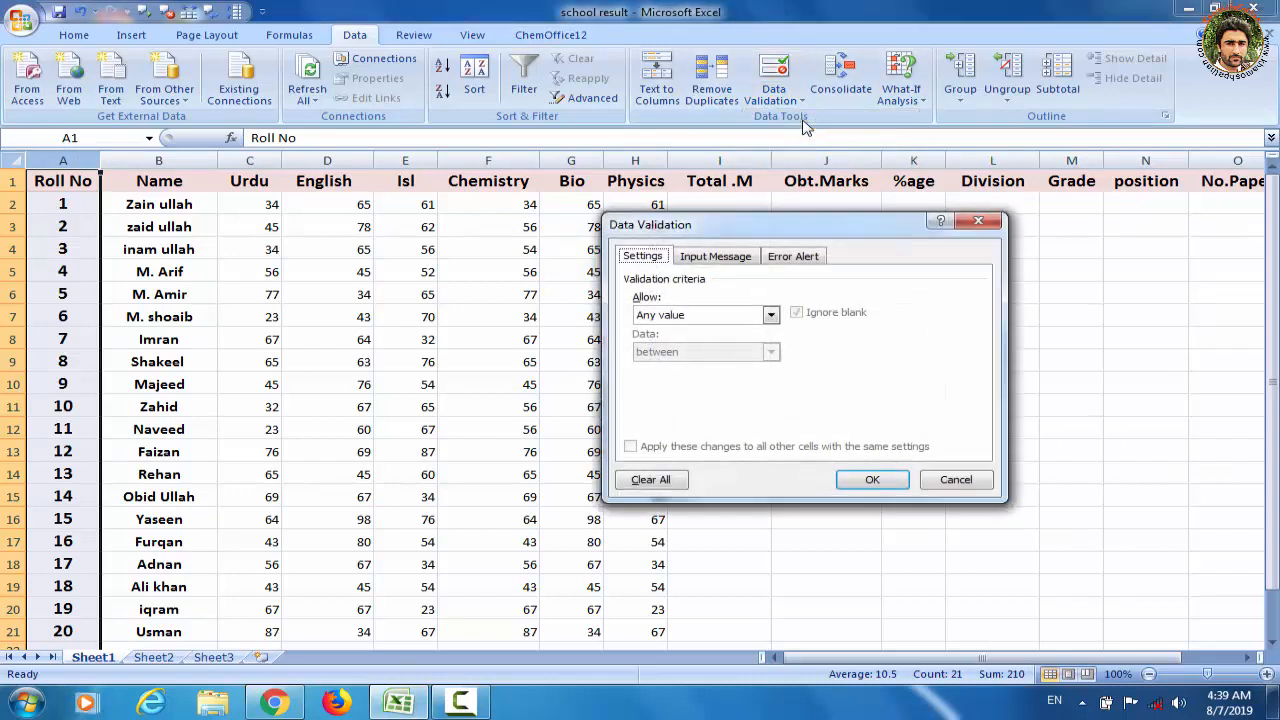
pyautogui.click(771, 316)
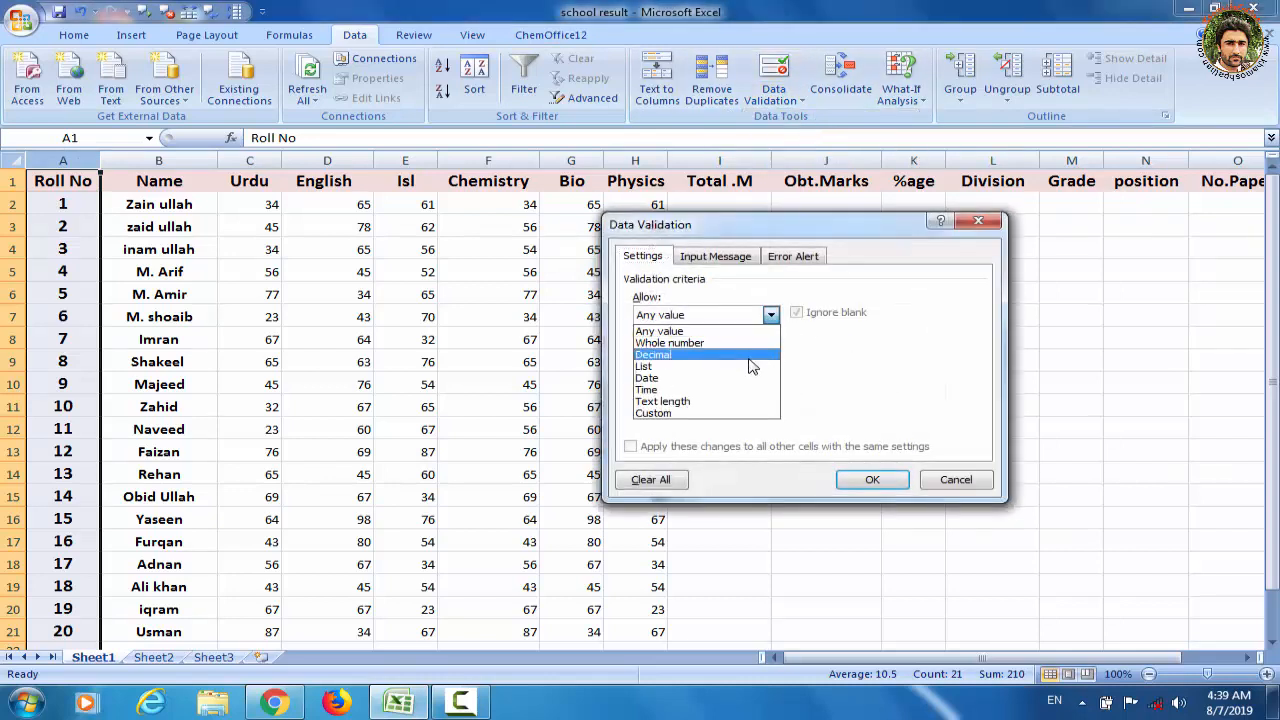
pyautogui.click(754, 344)
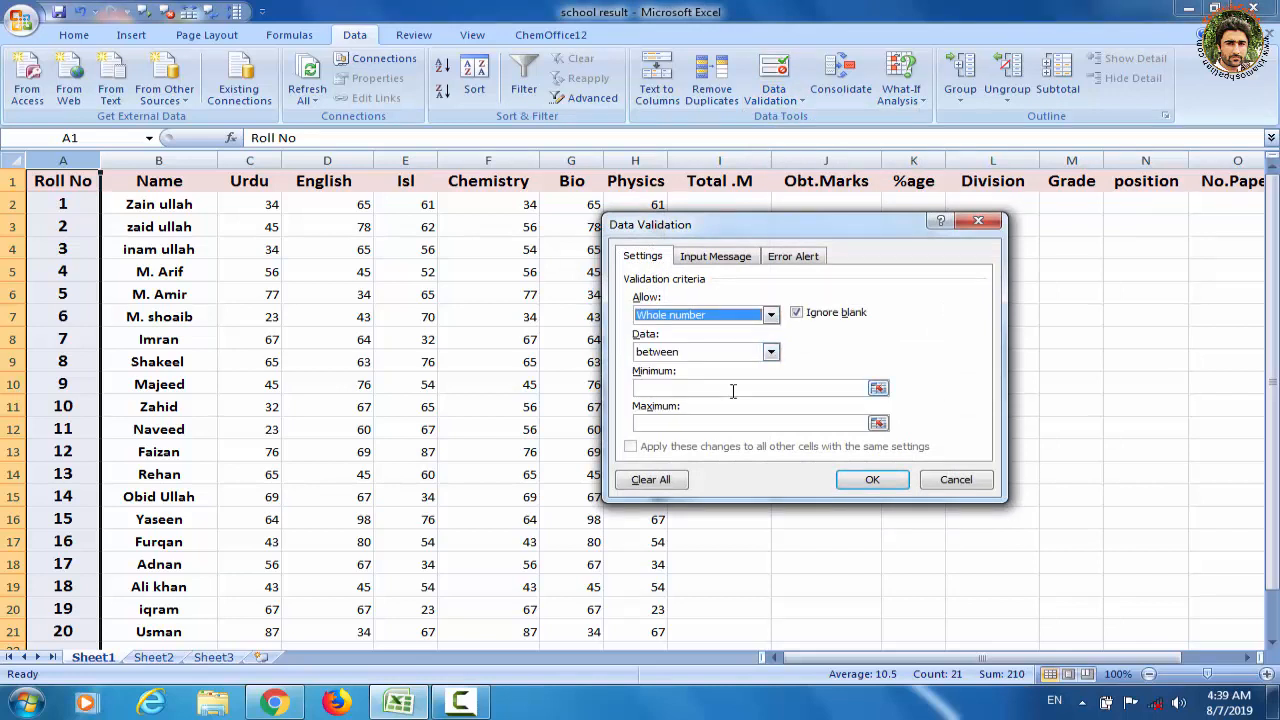
pyautogui.click(733, 389)
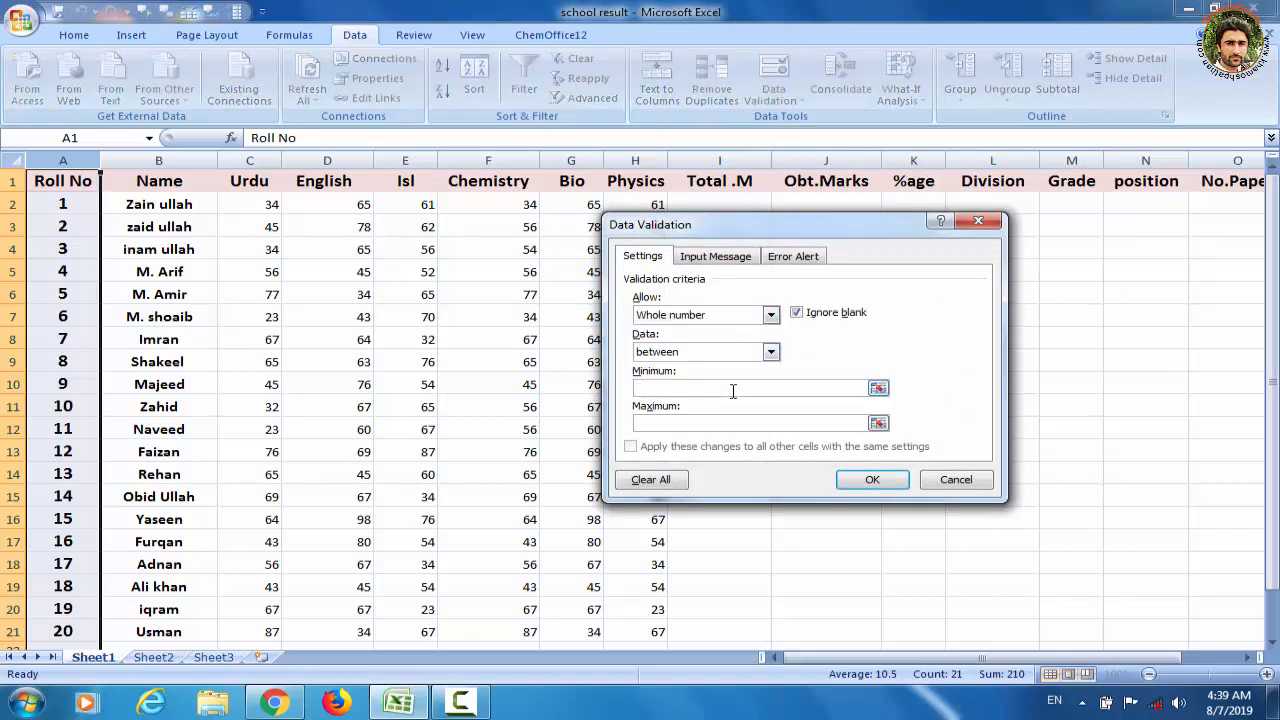
pyautogui.write('1')
pyautogui.click(716, 423)
pyautogui.write('20')
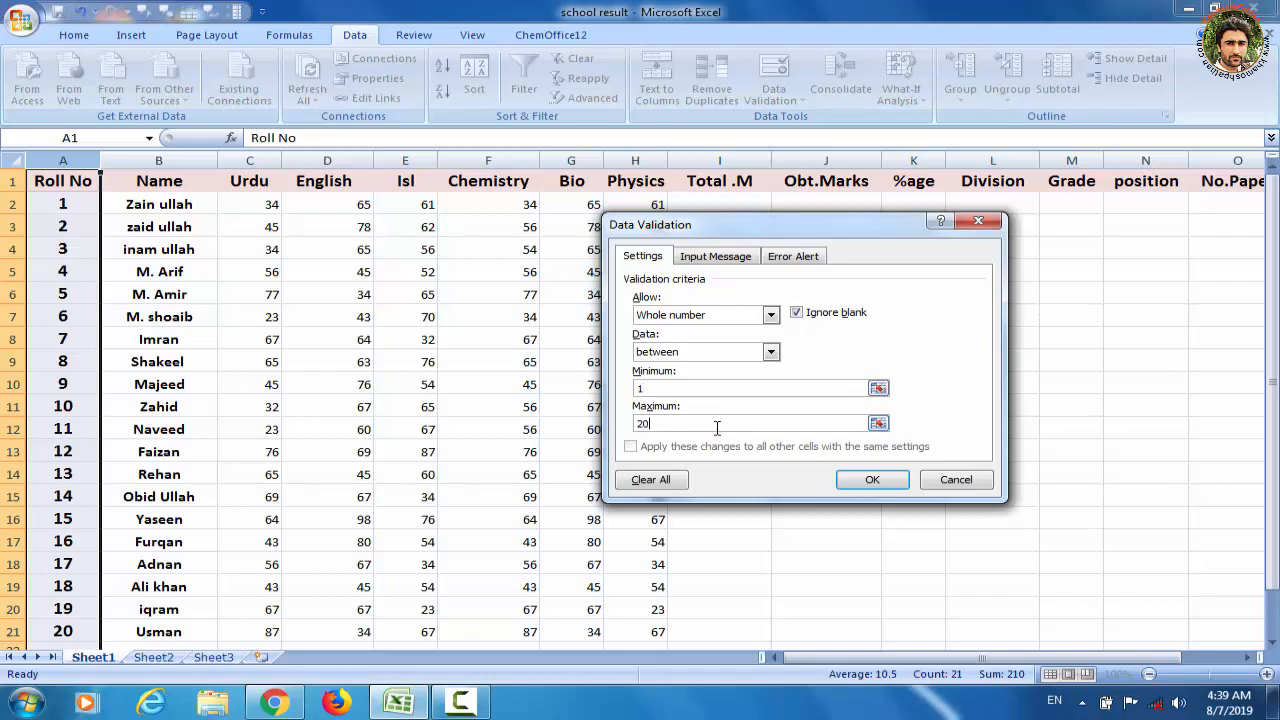
pyautogui.click(872, 480)
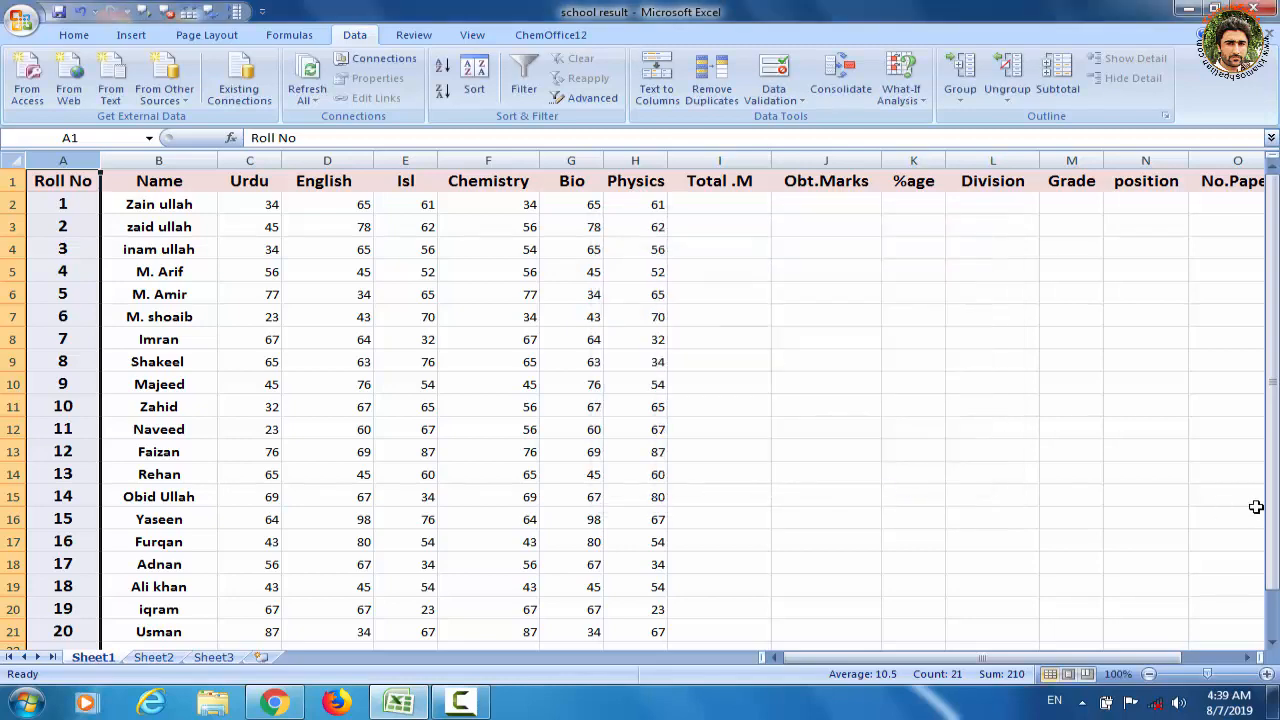
# Try to enter 21 as a roll number in cell A22 to test the new validation rule
pyautogui.moveTo(1275, 508); pyautogui.dragTo(1274, 595)
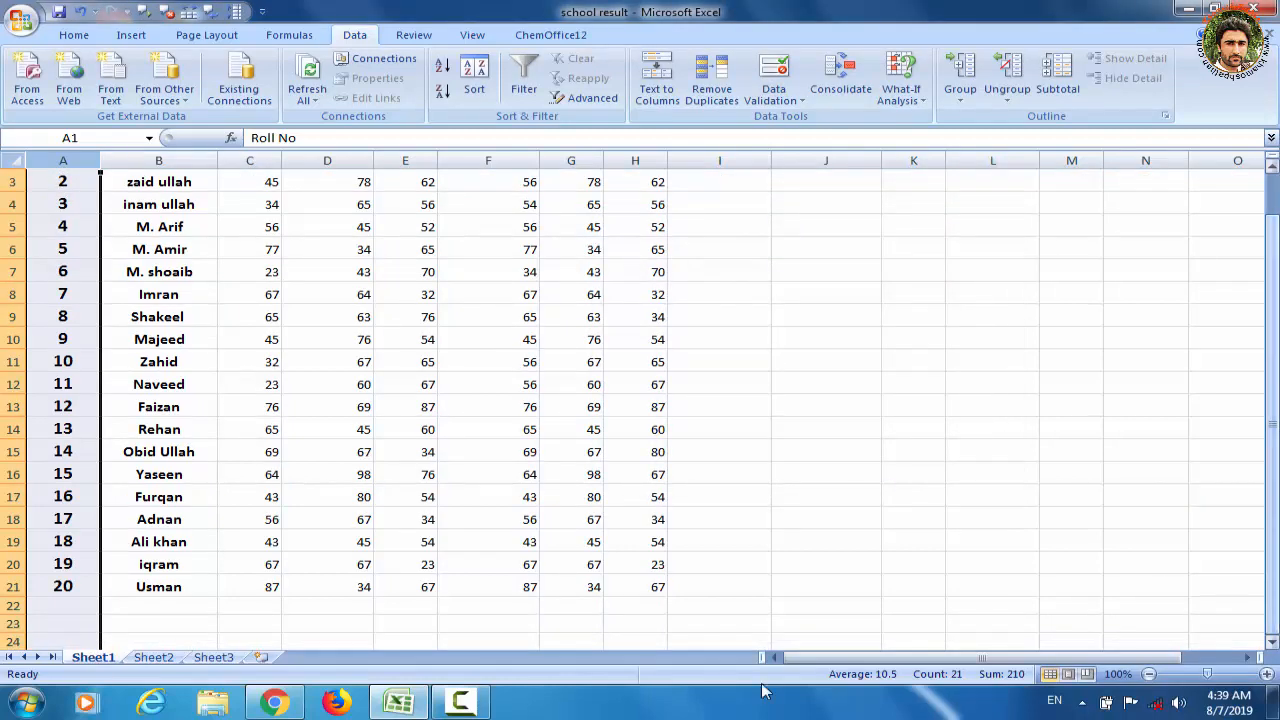
pyautogui.click(79, 606)
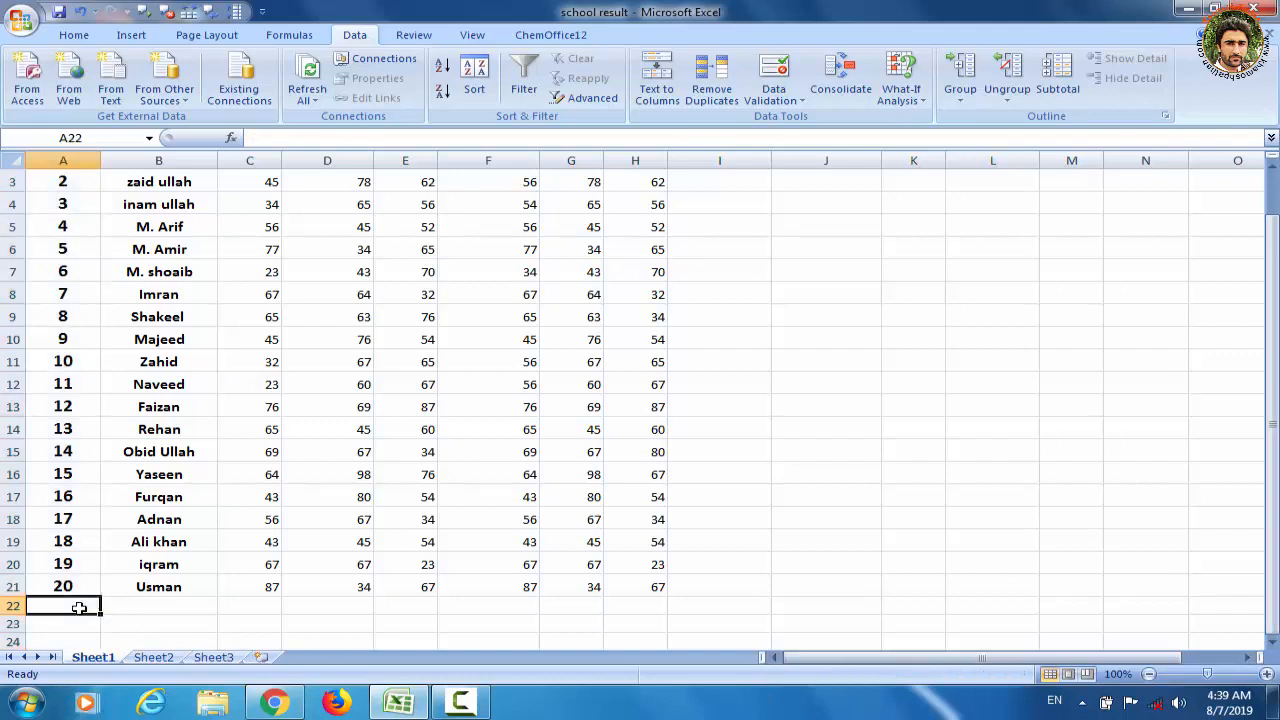
pyautogui.write('2')
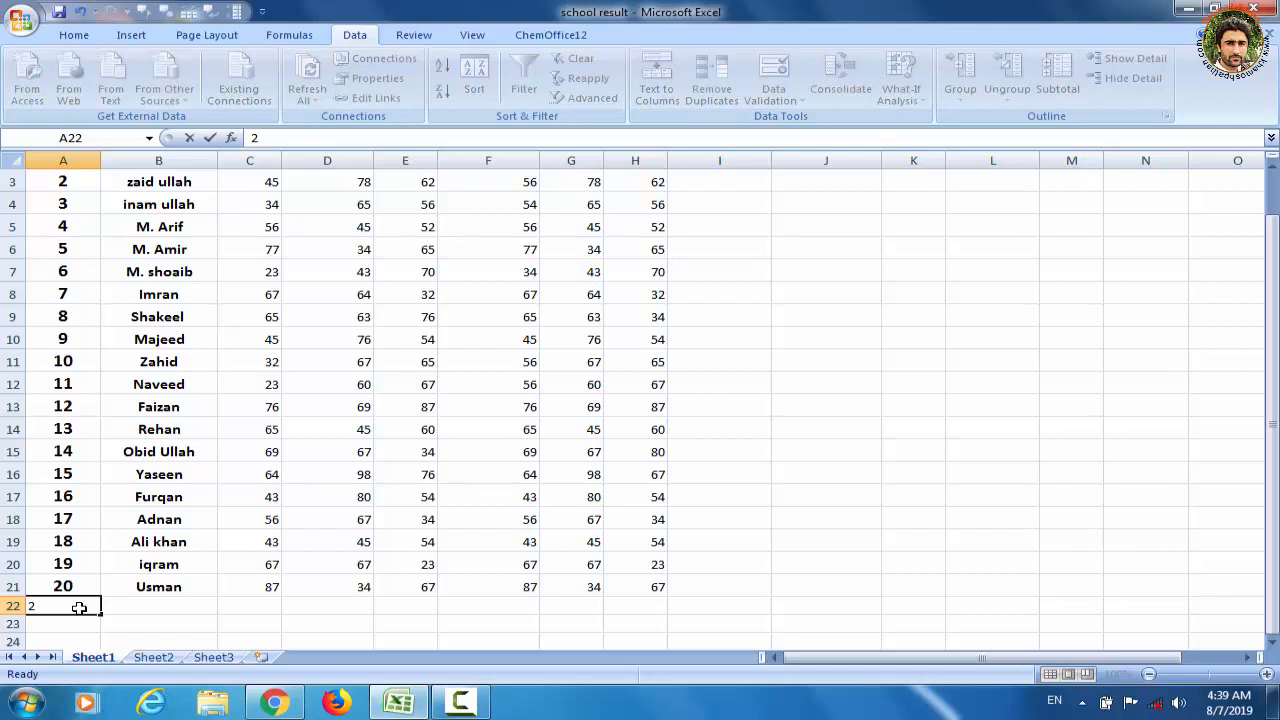
pyautogui.write('1')
pyautogui.press('Return')
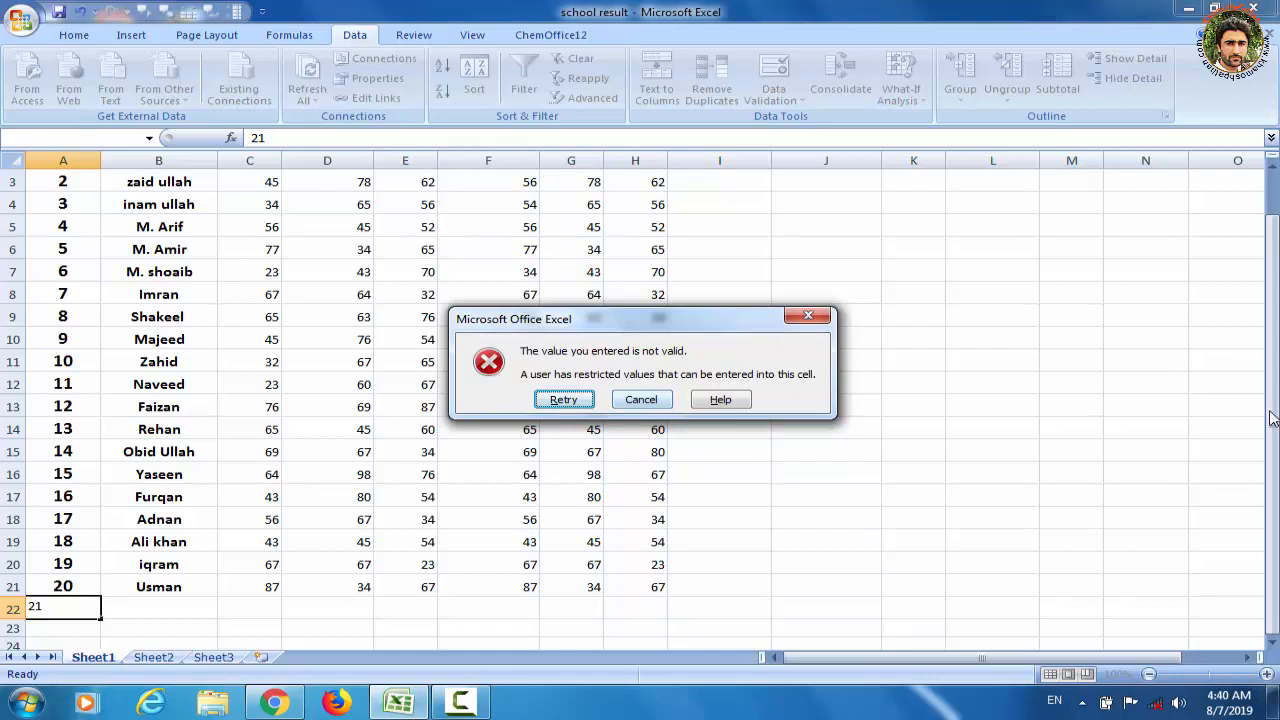
pyautogui.click(822, 318)
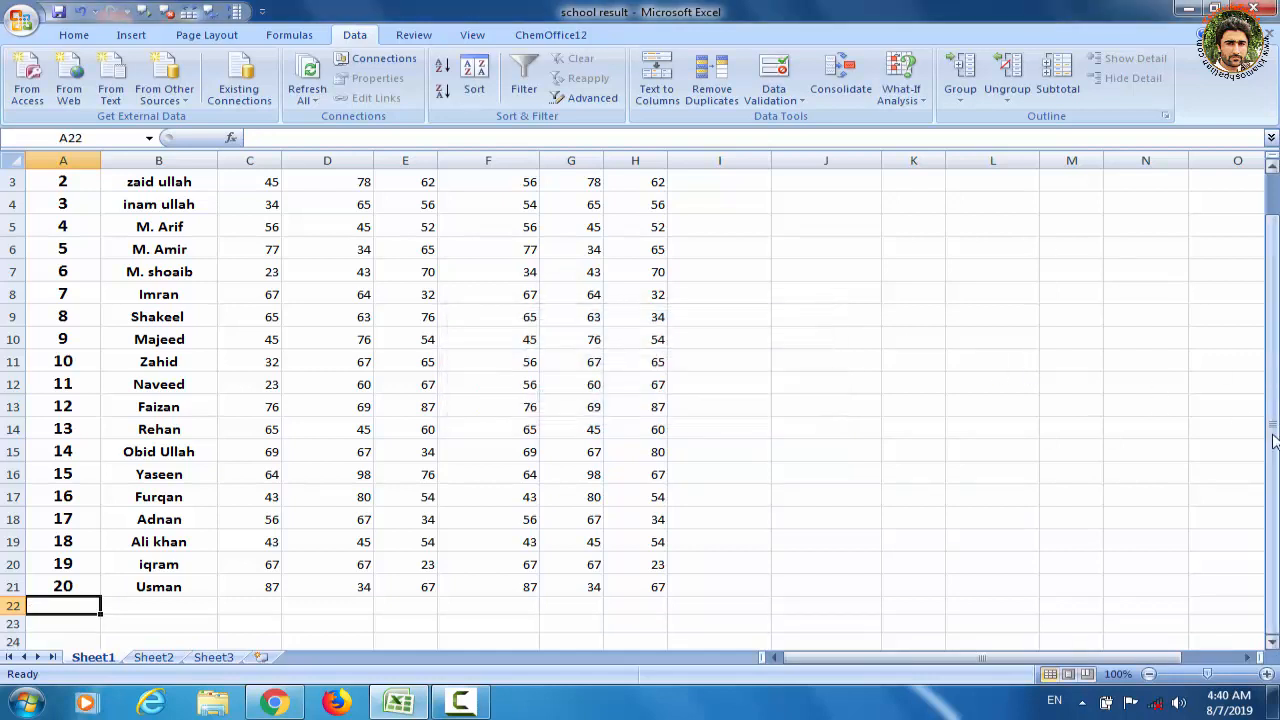
# Give the Roll No column's data validation the custom error message "no allowed value grater than 20"
pyautogui.moveTo(1273, 436); pyautogui.dragTo(1273, 420)
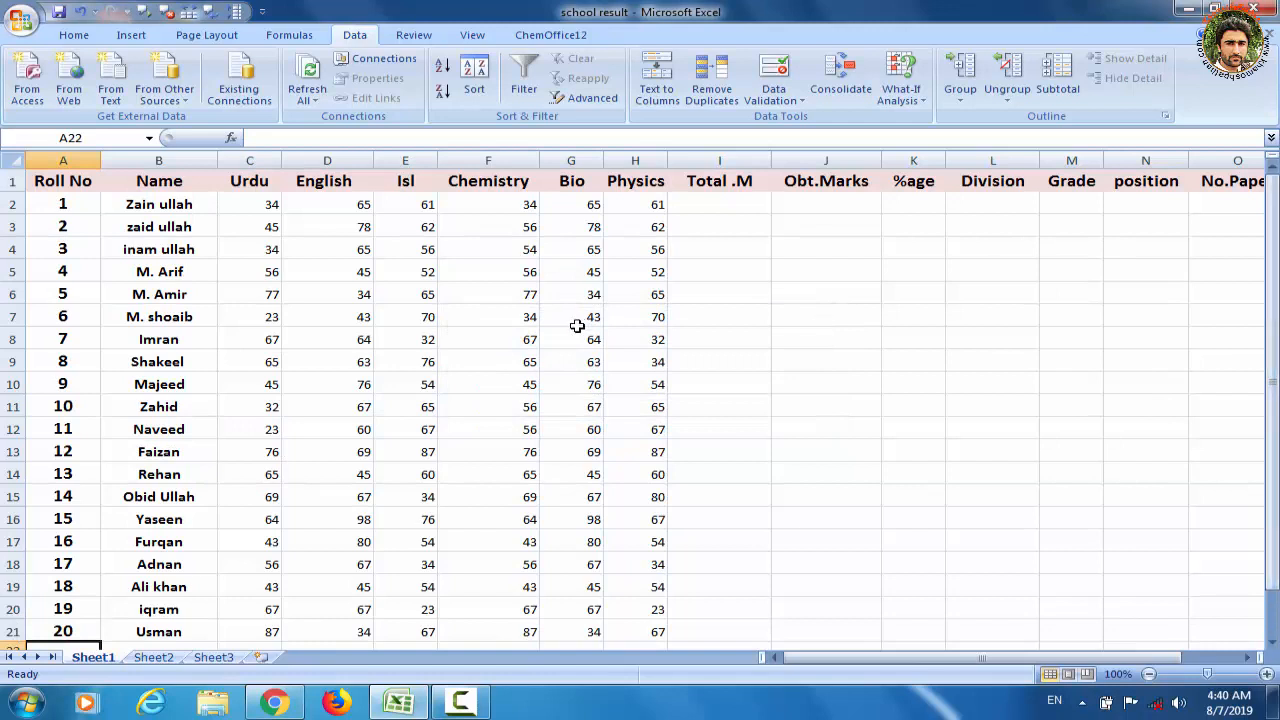
pyautogui.click(60, 178)
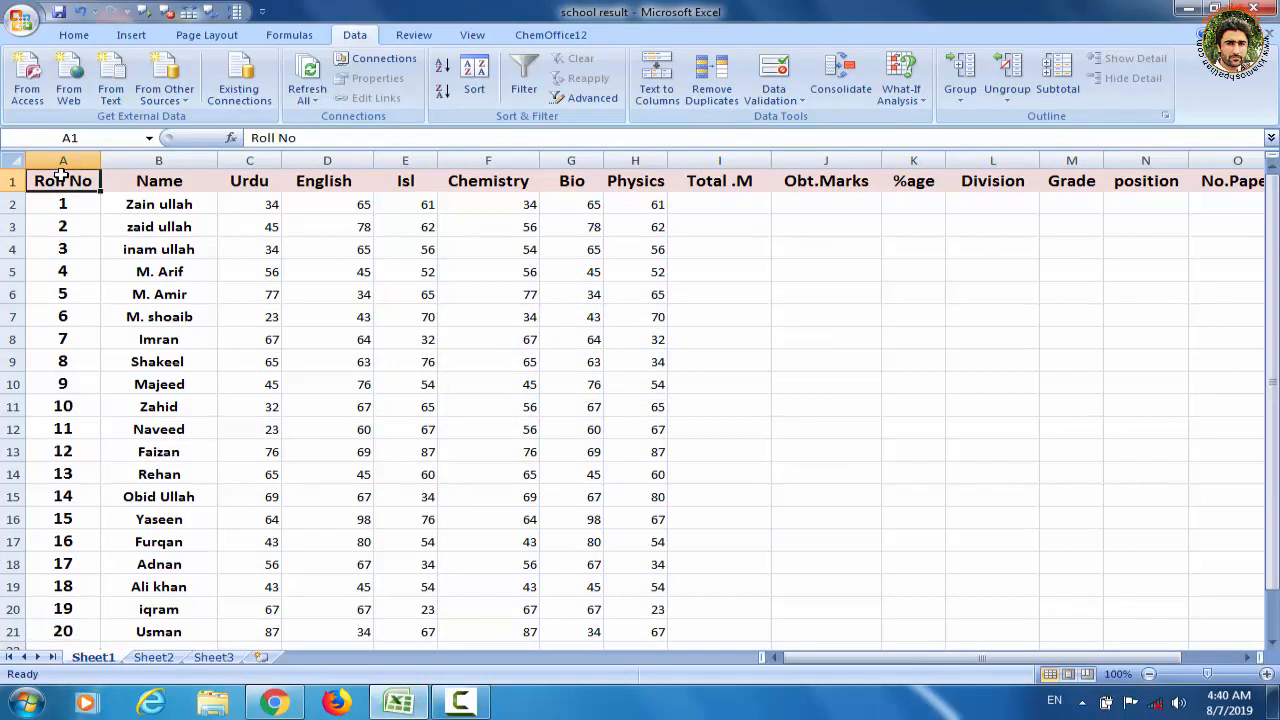
pyautogui.click(63, 160)
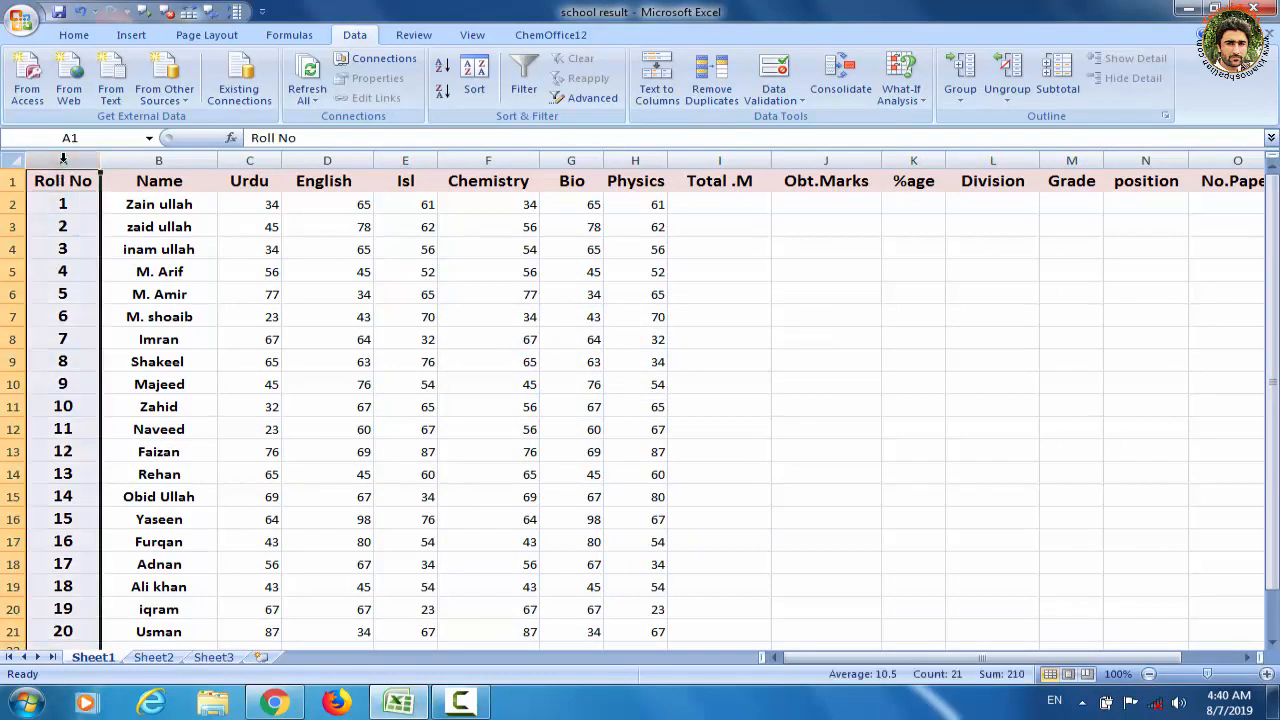
pyautogui.click(778, 100)
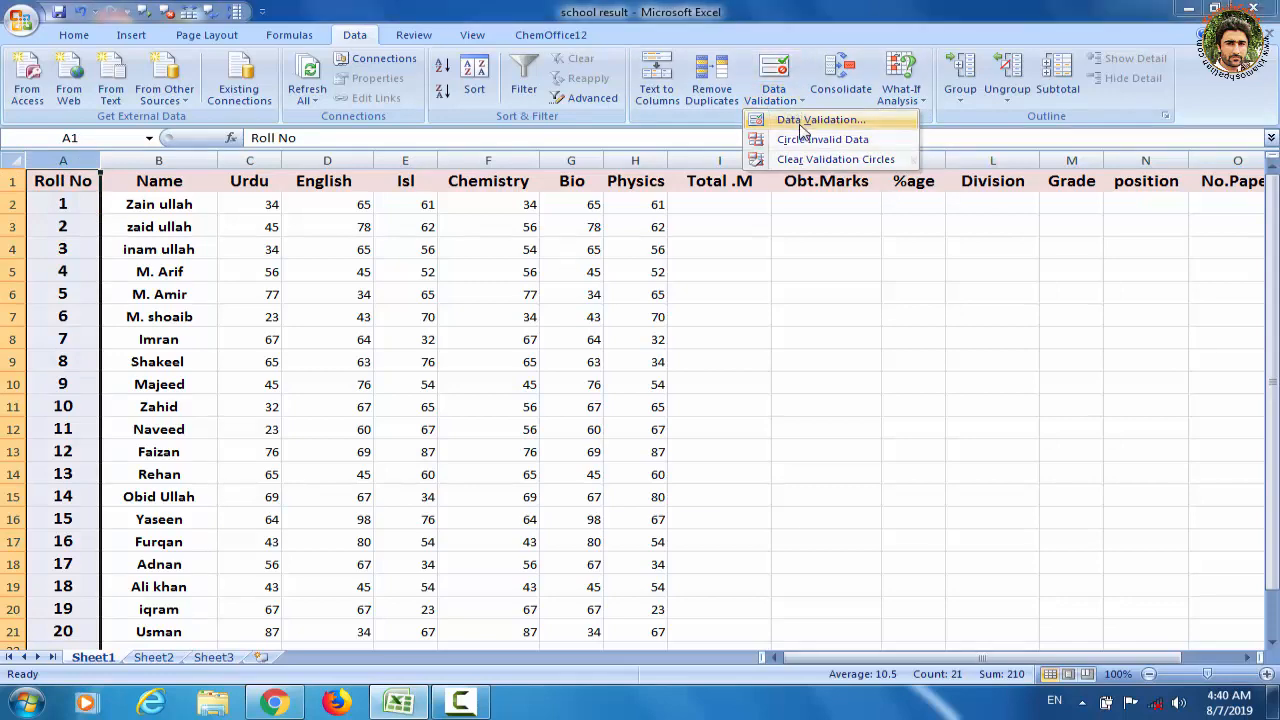
pyautogui.click(800, 121)
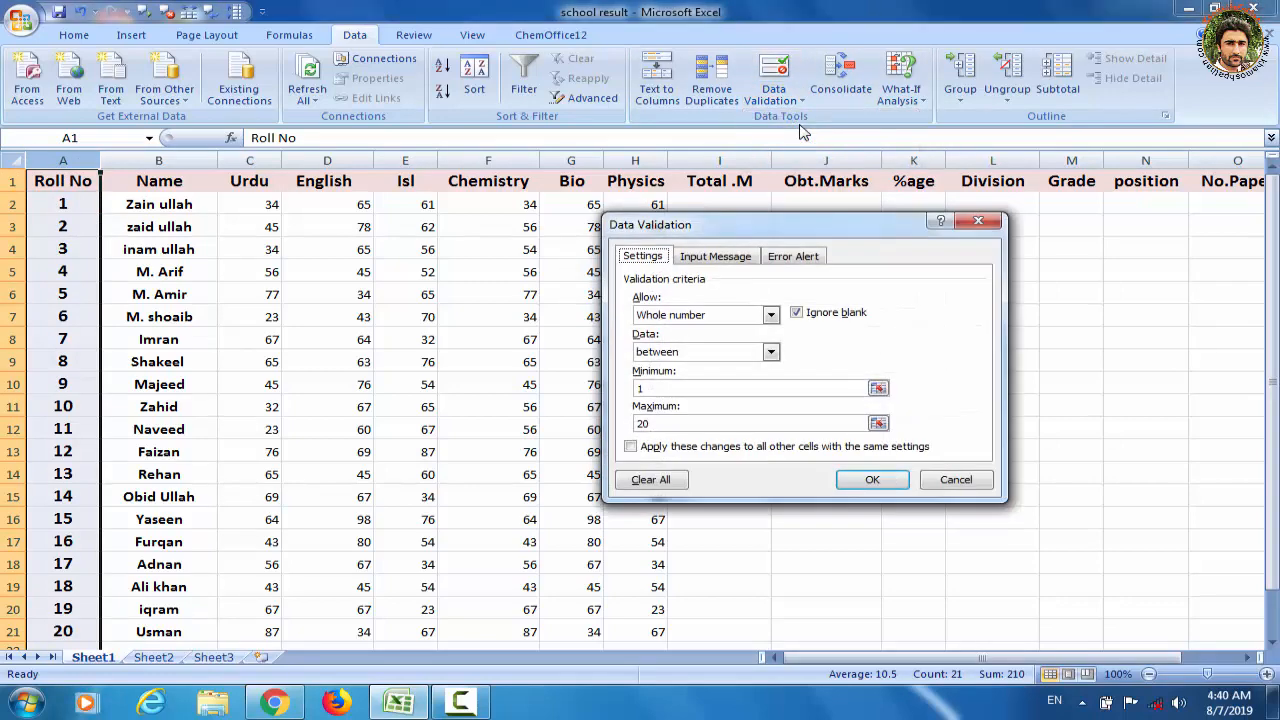
pyautogui.click(792, 262)
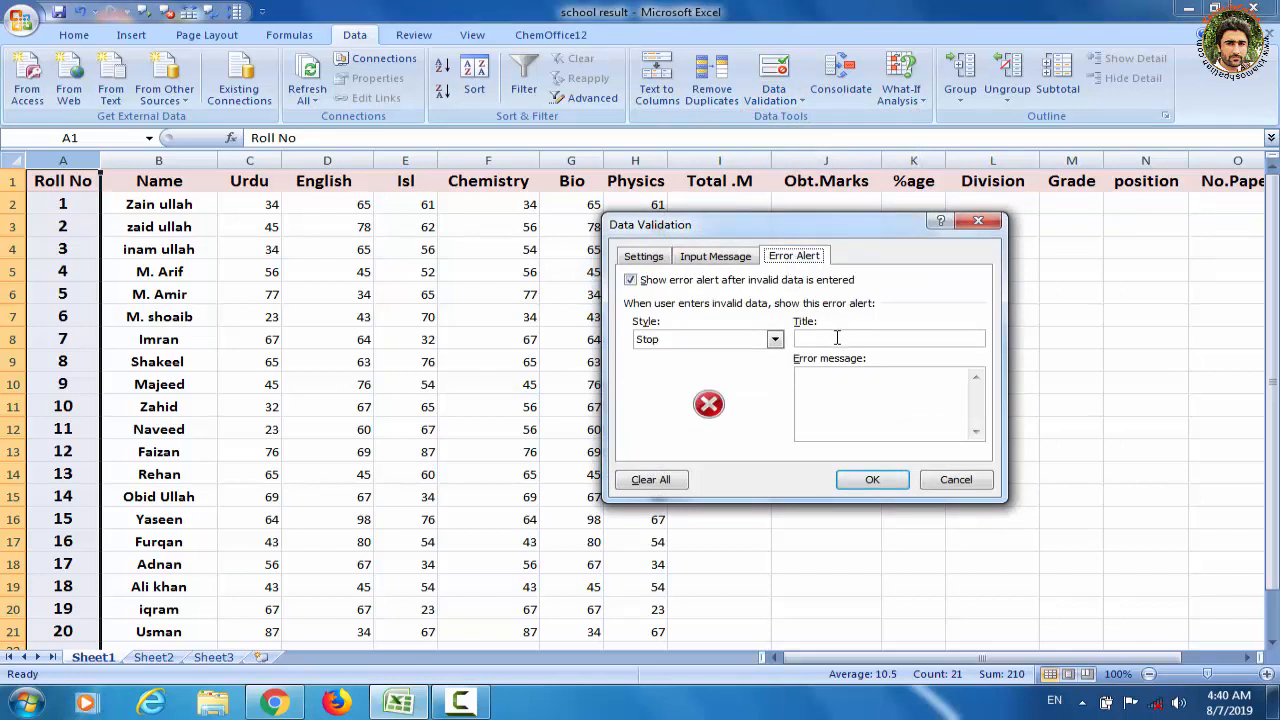
pyautogui.click(837, 338)
pyautogui.click(848, 414)
pyautogui.write('no allowed val')
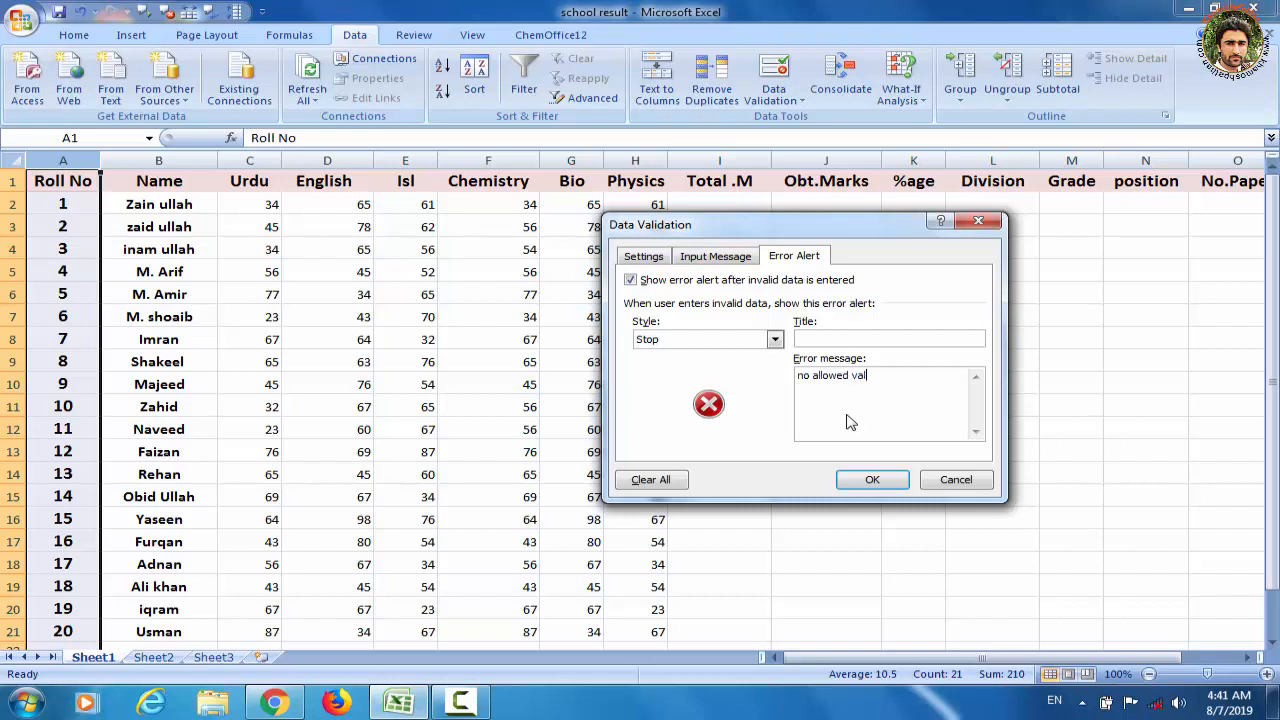
pyautogui.write('ue grater than 20')
pyautogui.click(872, 480)
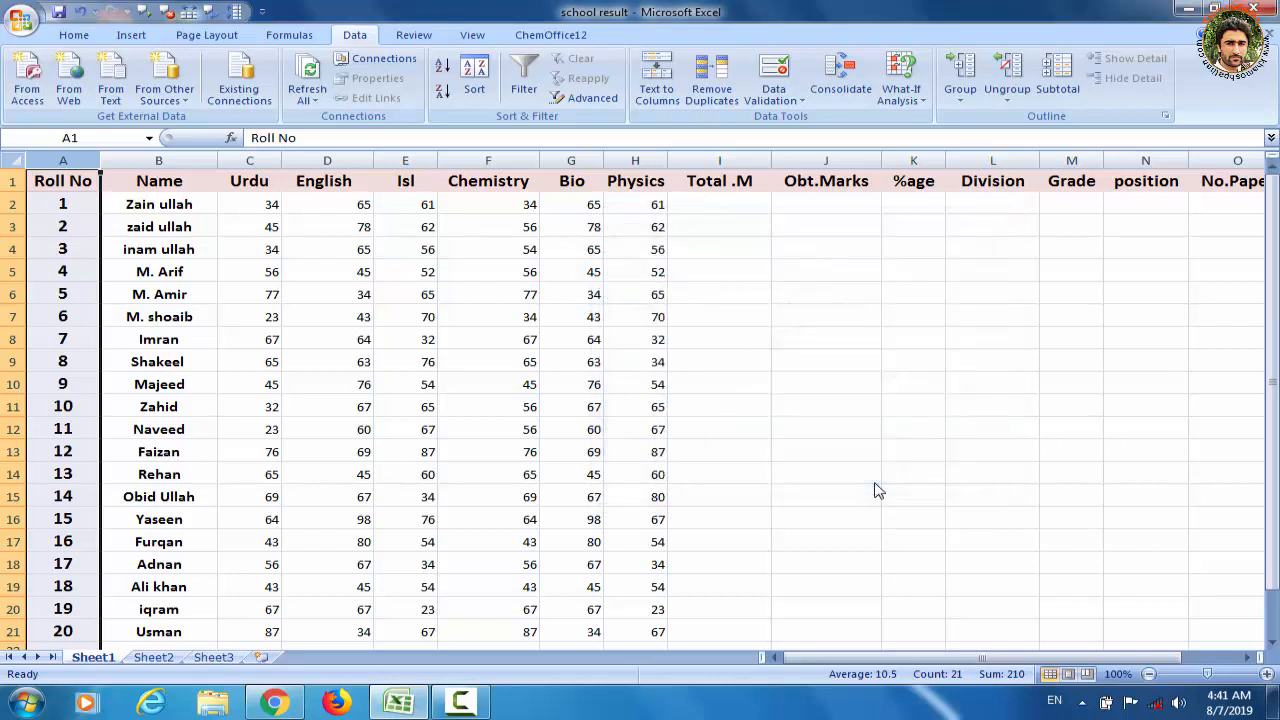
# Try entering 21 in cell A22 again to test the custom error message, and cancel the entry
pyautogui.moveTo(1272, 328); pyautogui.dragTo(1272, 372)
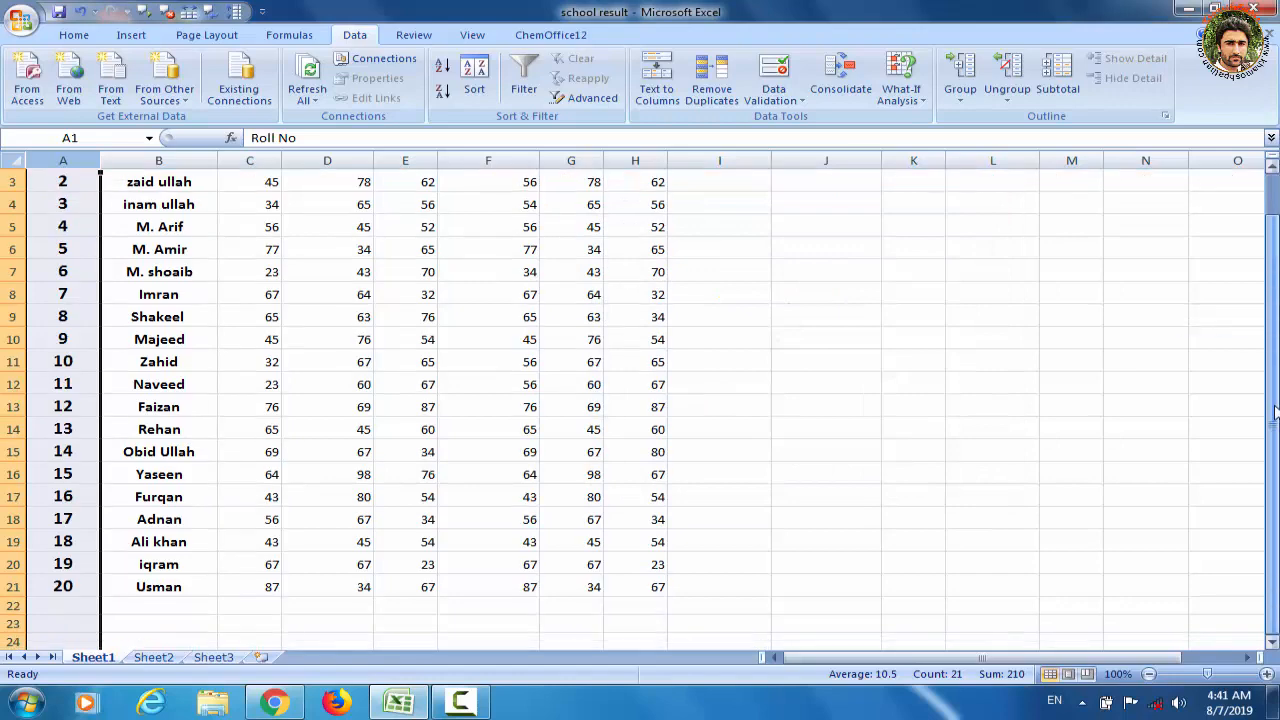
pyautogui.click(67, 608)
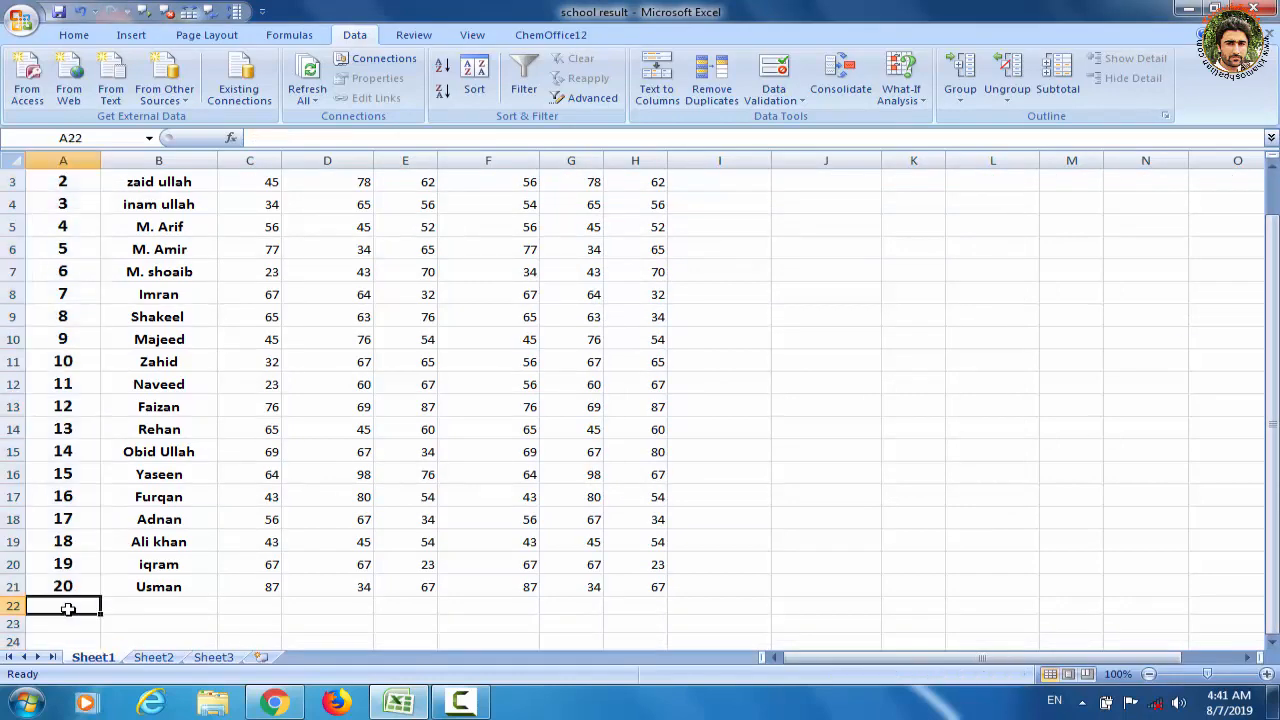
pyautogui.write('21')
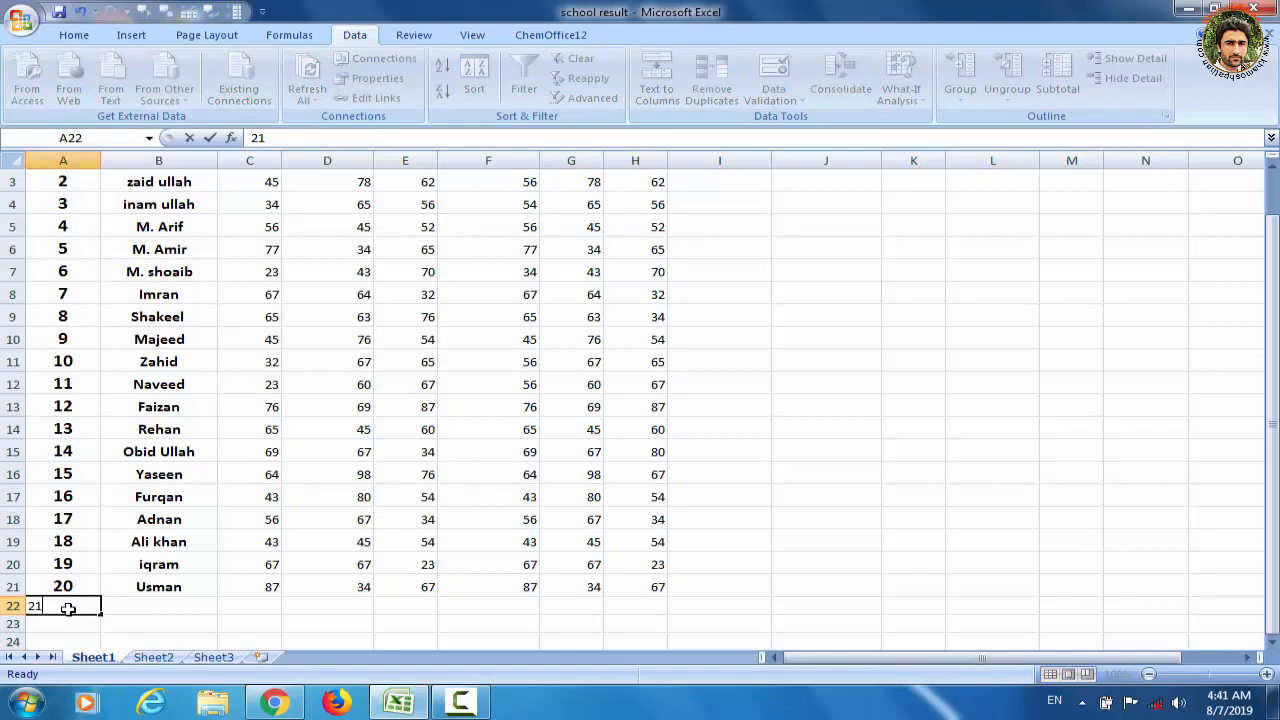
pyautogui.press('Return')
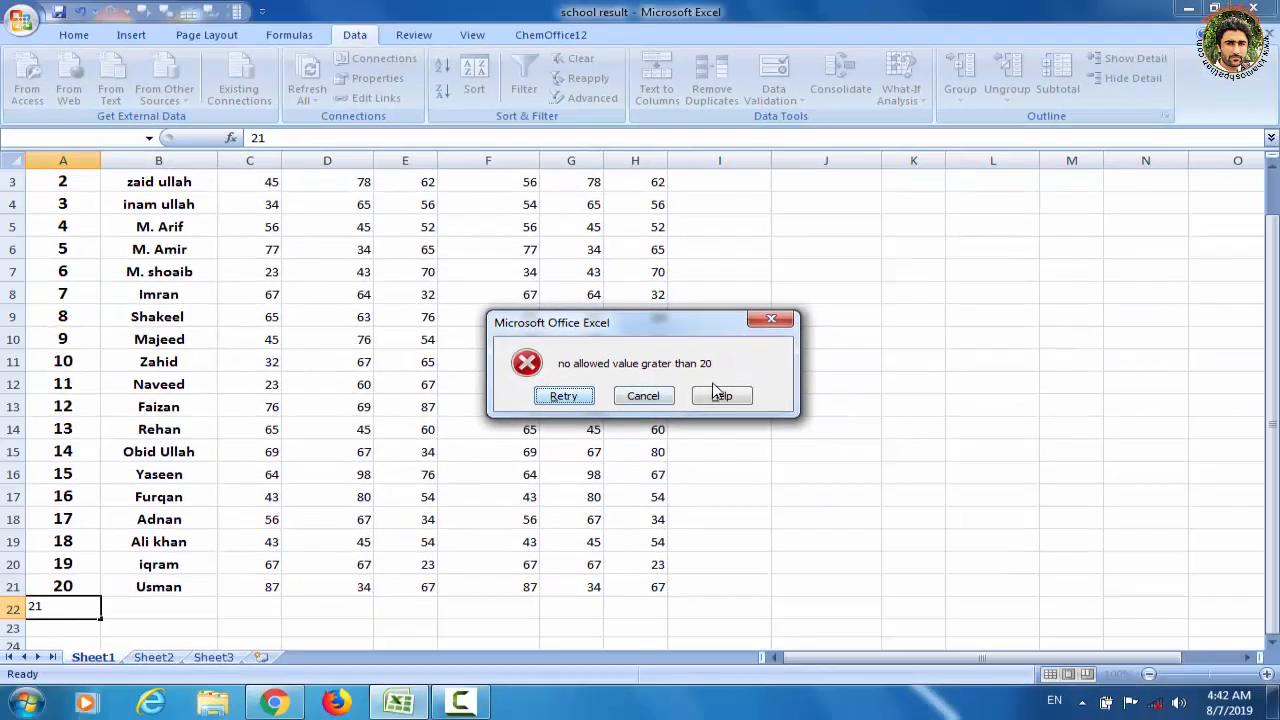
pyautogui.click(670, 399)
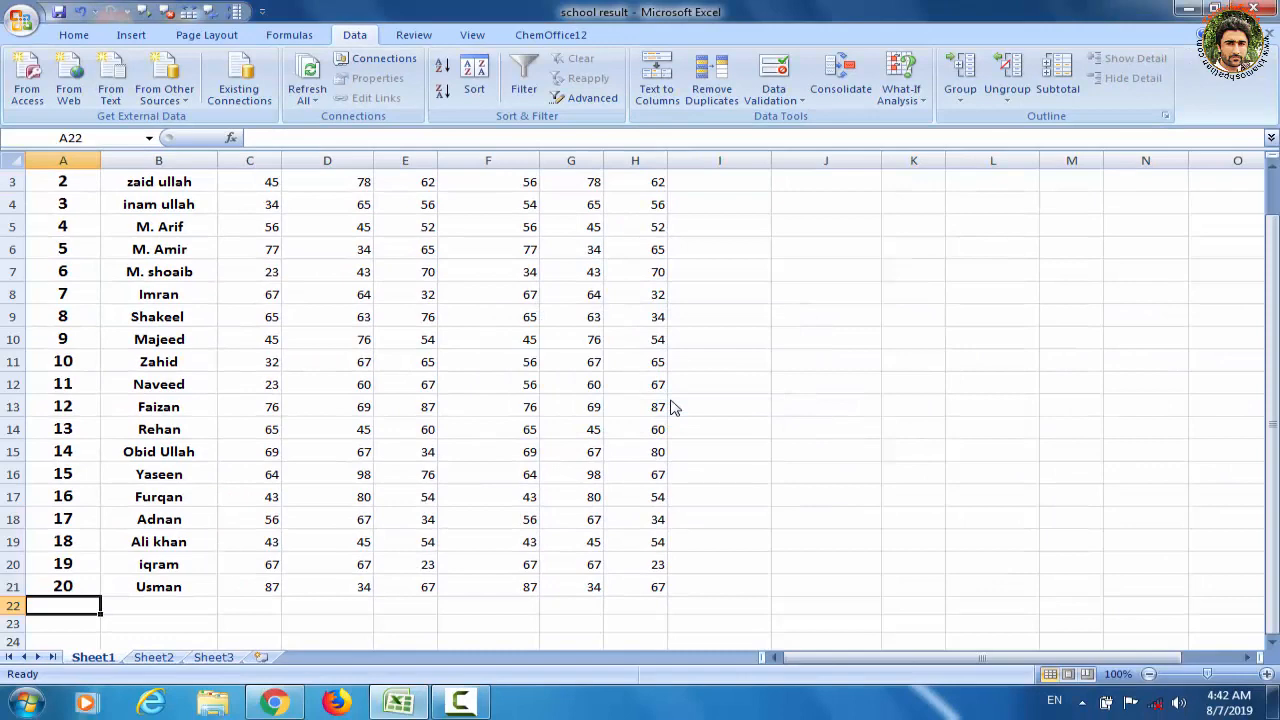
pyautogui.moveTo(1270, 447); pyautogui.dragTo(1273, 383)
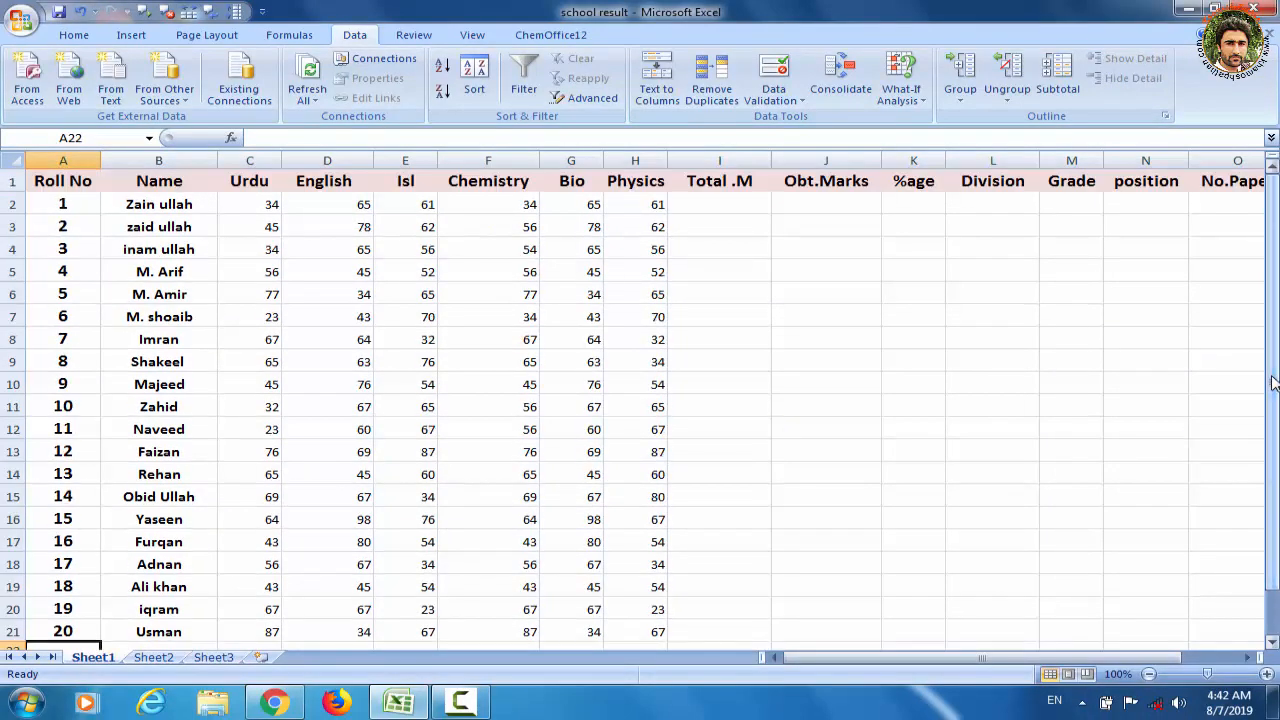